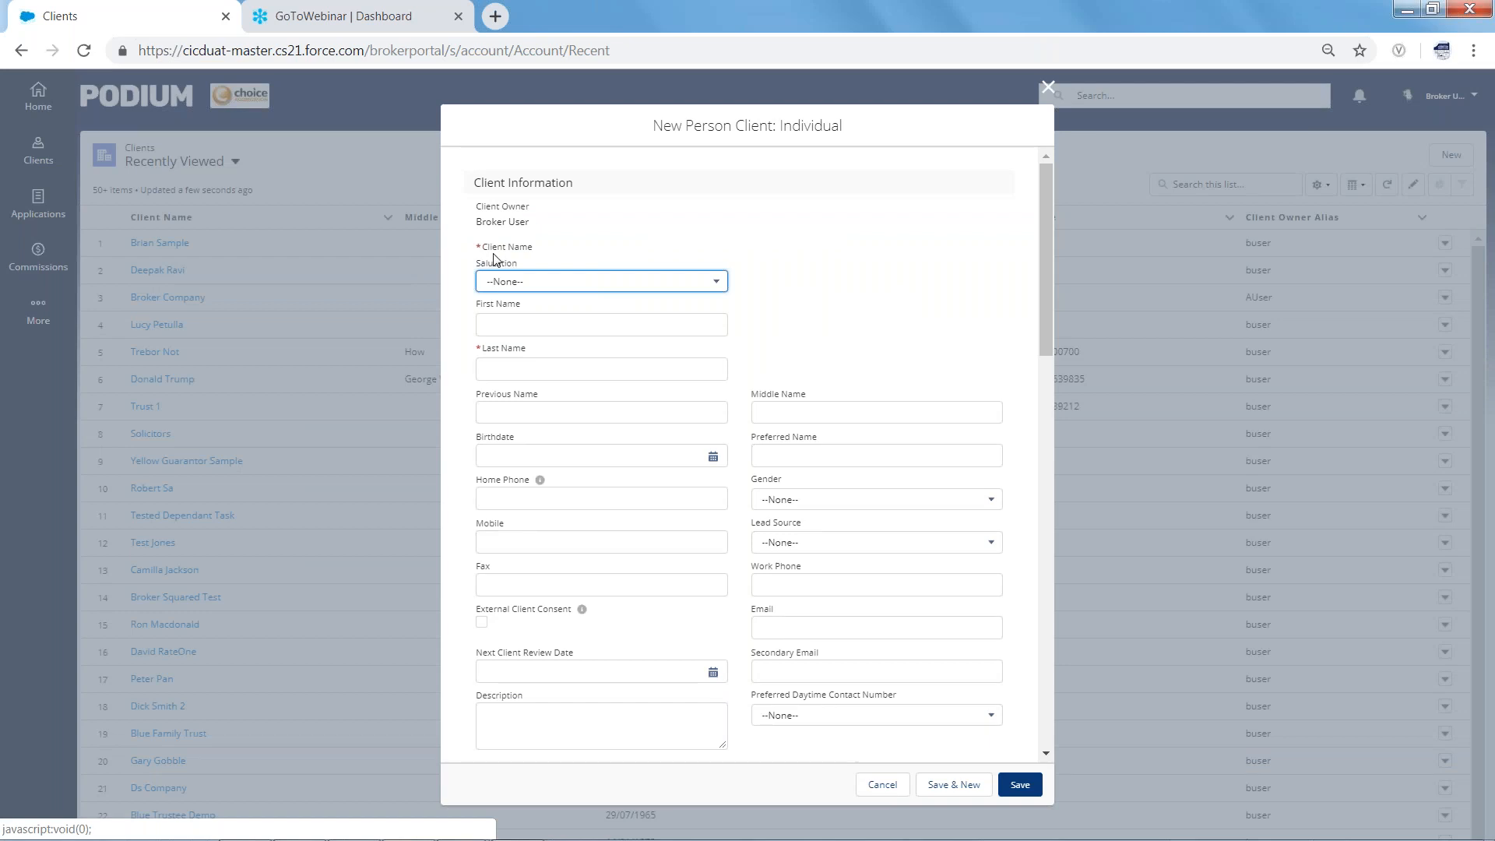
Choose salutation Miss and enter the client's first and last names
{"action": "left_click", "coordinate": [715, 285]}
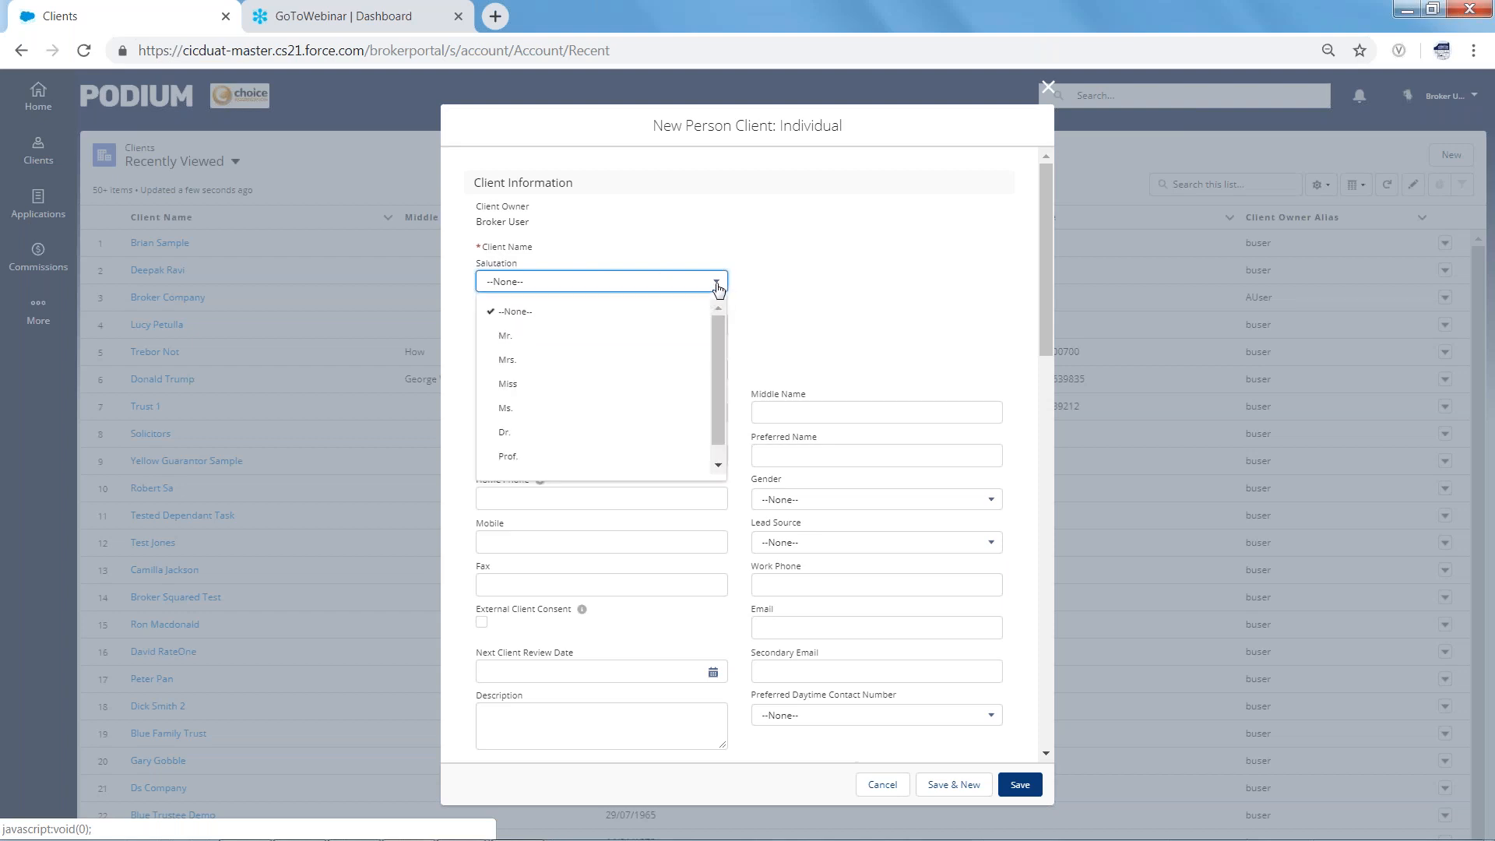
{"action": "left_click", "coordinate": [537, 395]}
{"action": "left_click", "coordinate": [514, 324]}
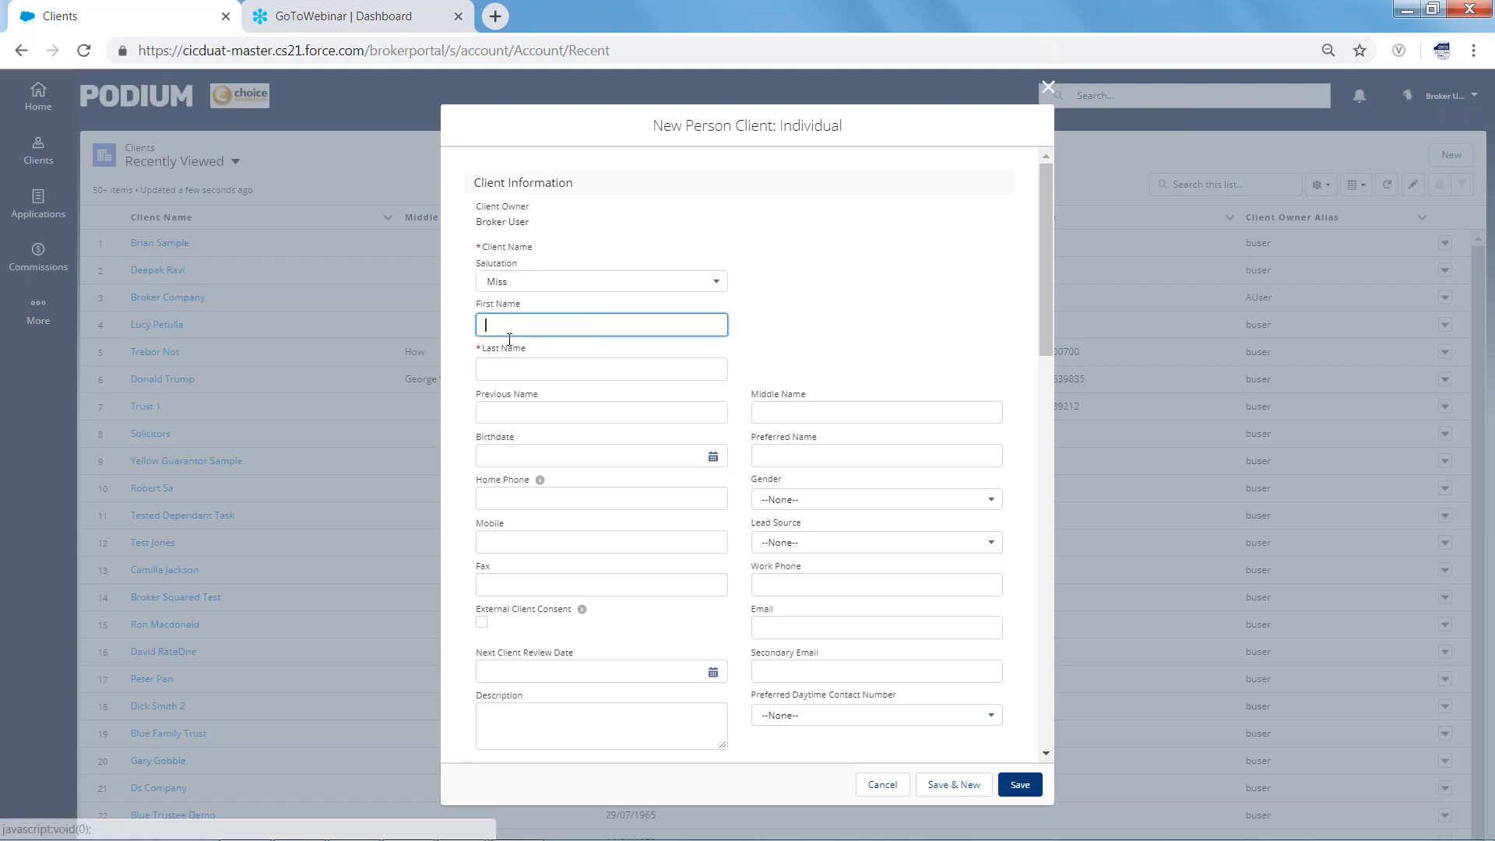
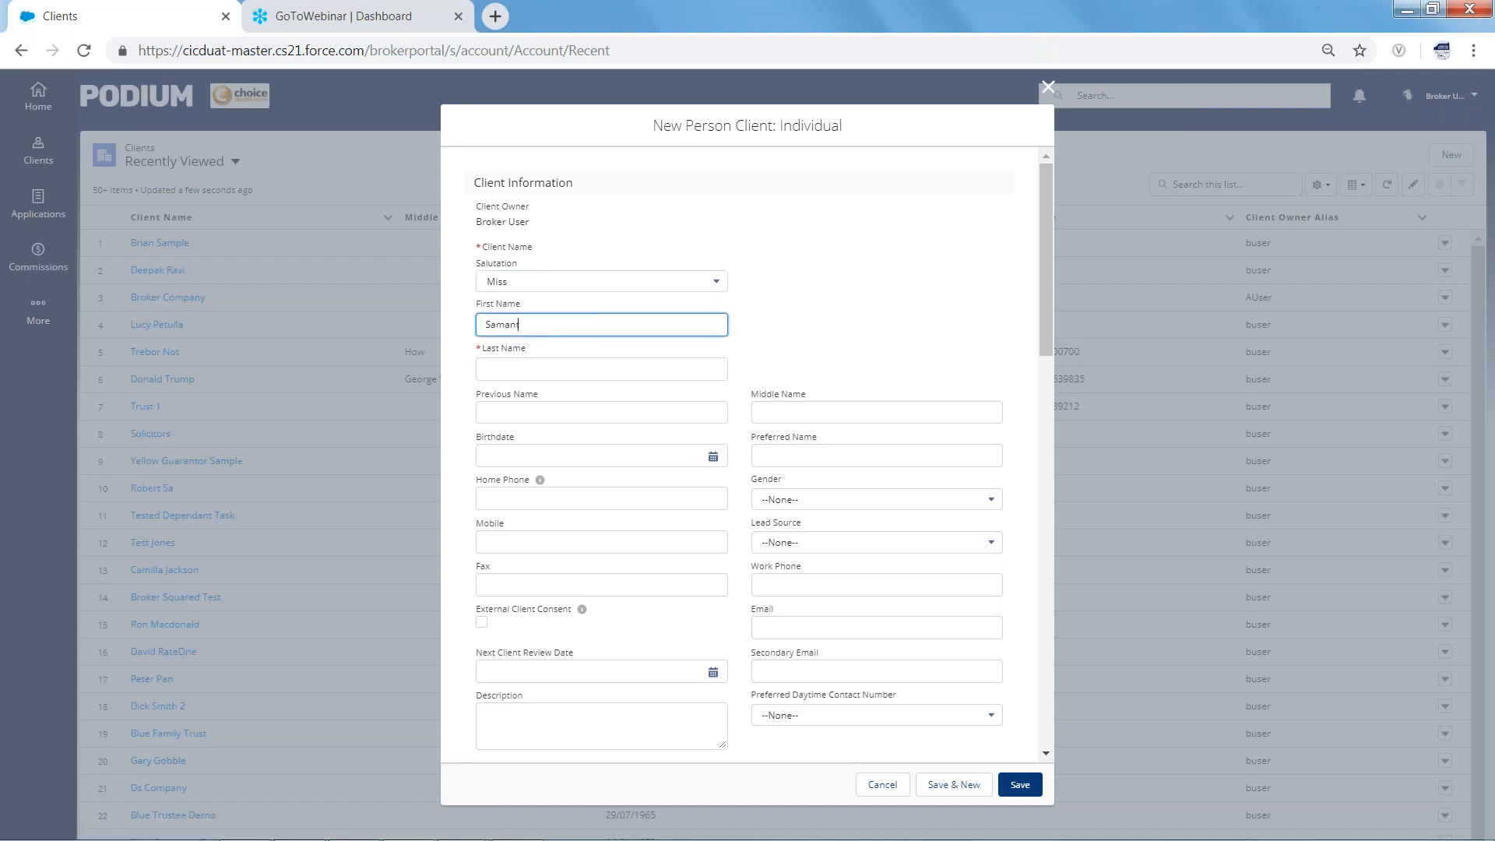
{"action": "left_click", "coordinate": [510, 369]}
{"action": "type", "text": "Tester"}
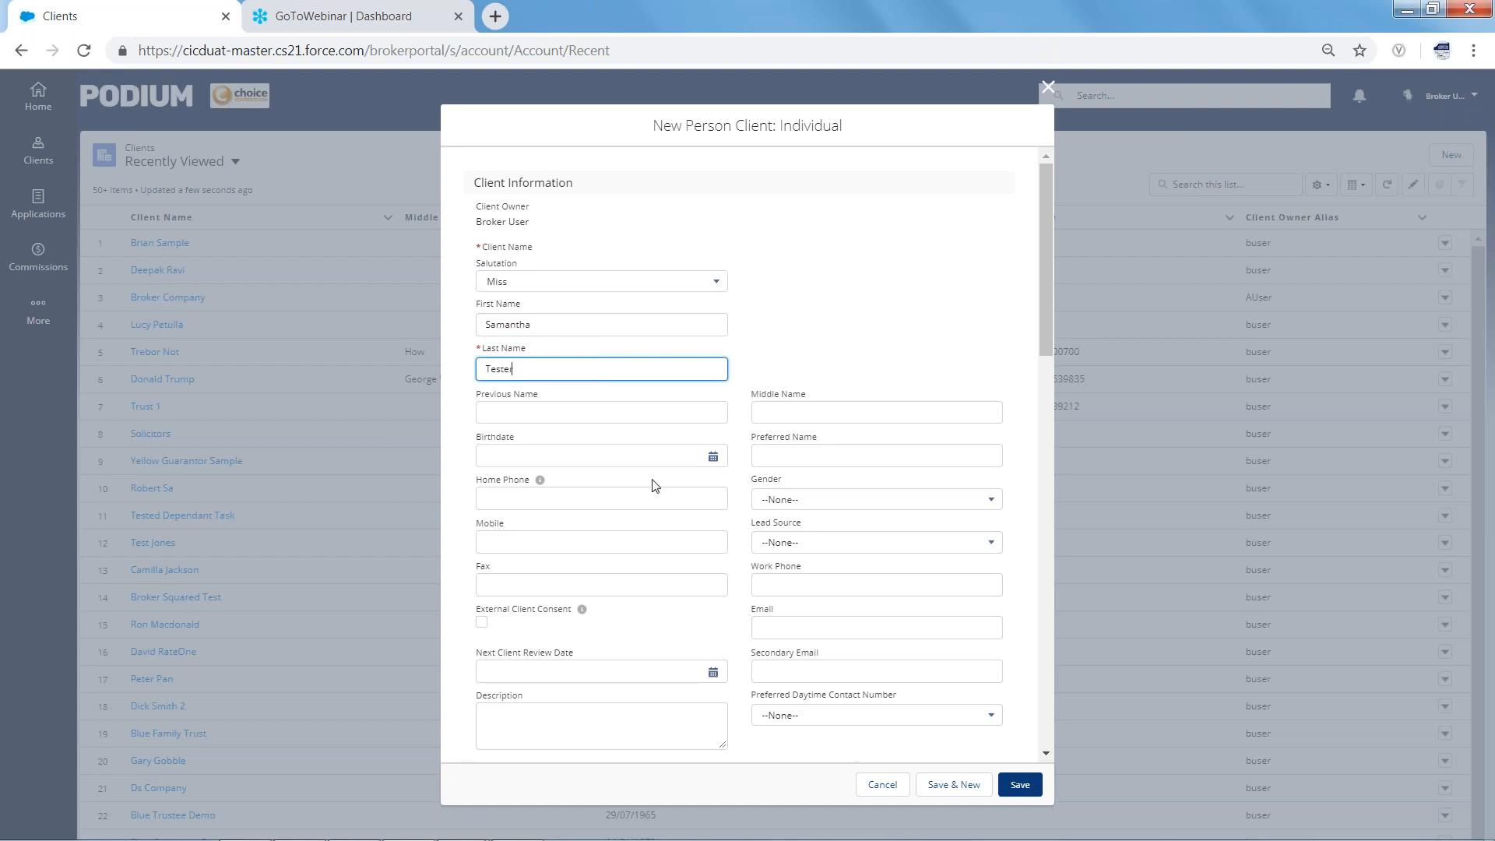
{"action": "left_click", "coordinate": [712, 456]}
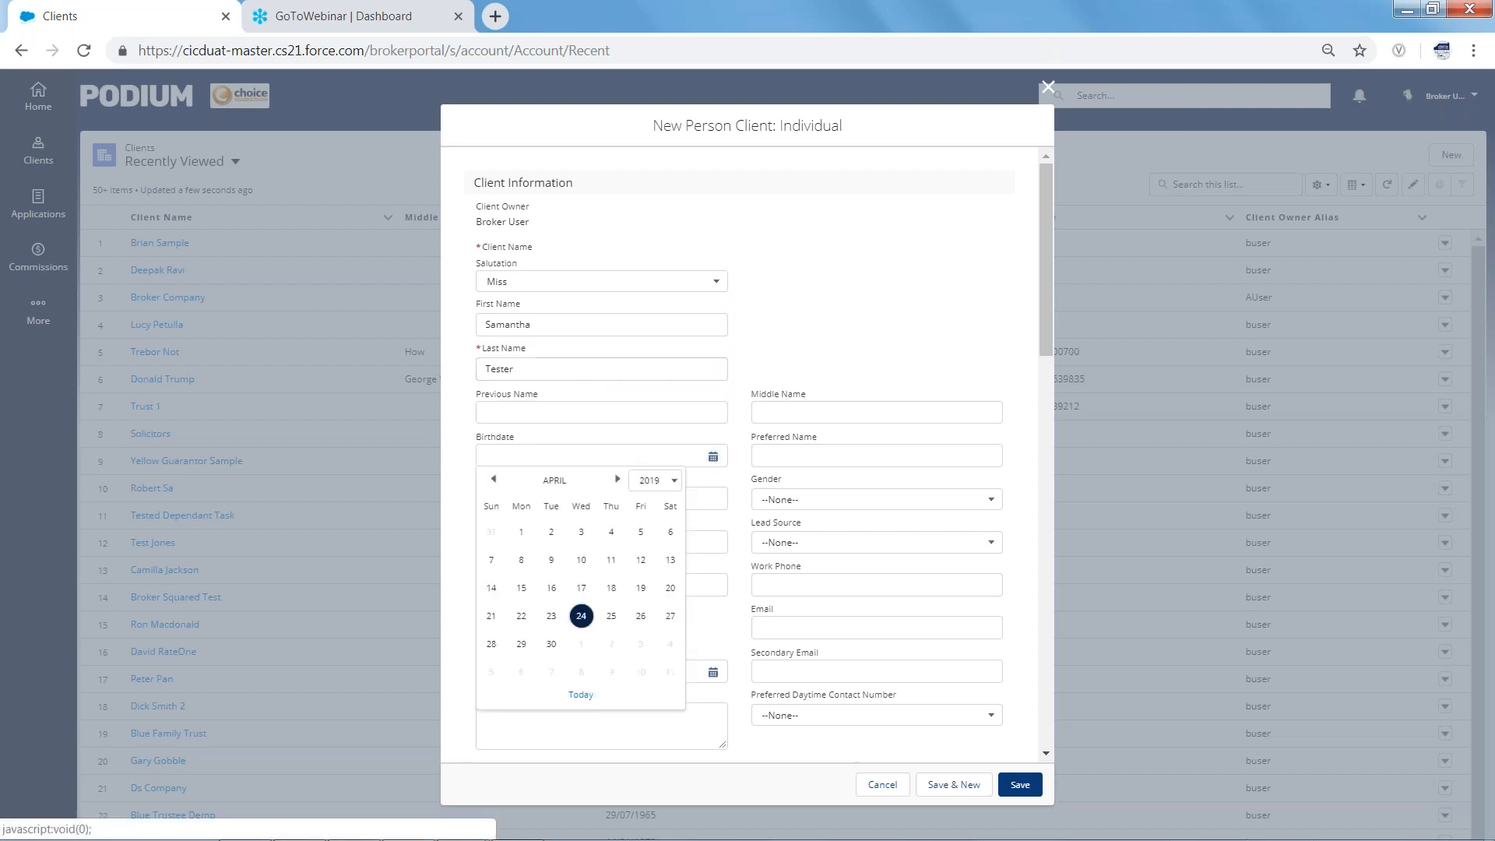
Pick 13 April 1995 as the birthdate in the calendar
{"action": "left_click", "coordinate": [675, 482]}
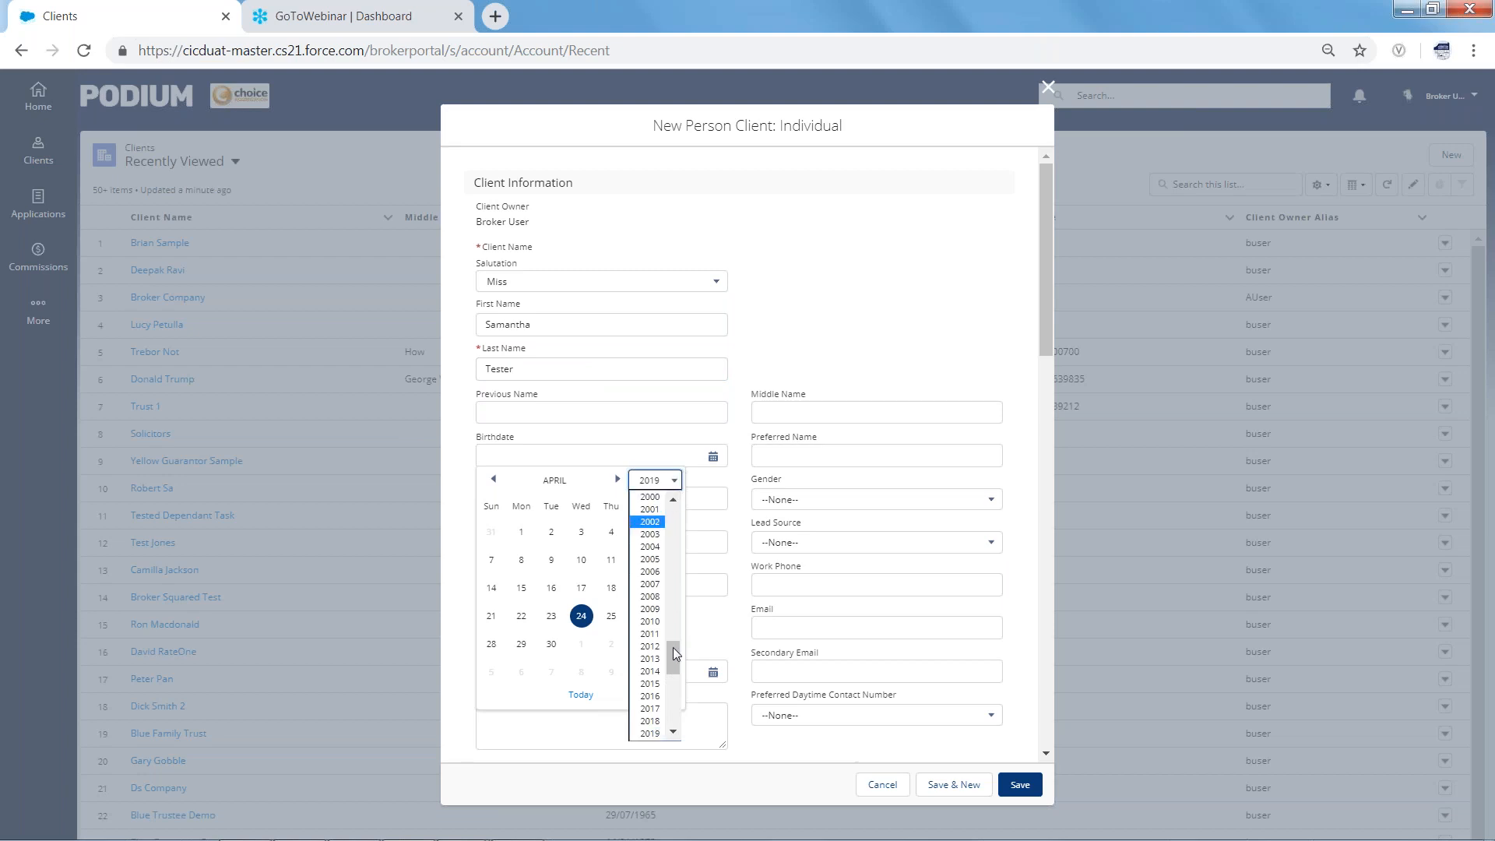
{"action": "scroll", "coordinate": [671, 646], "scroll_direction": "up", "scroll_amount": 2}
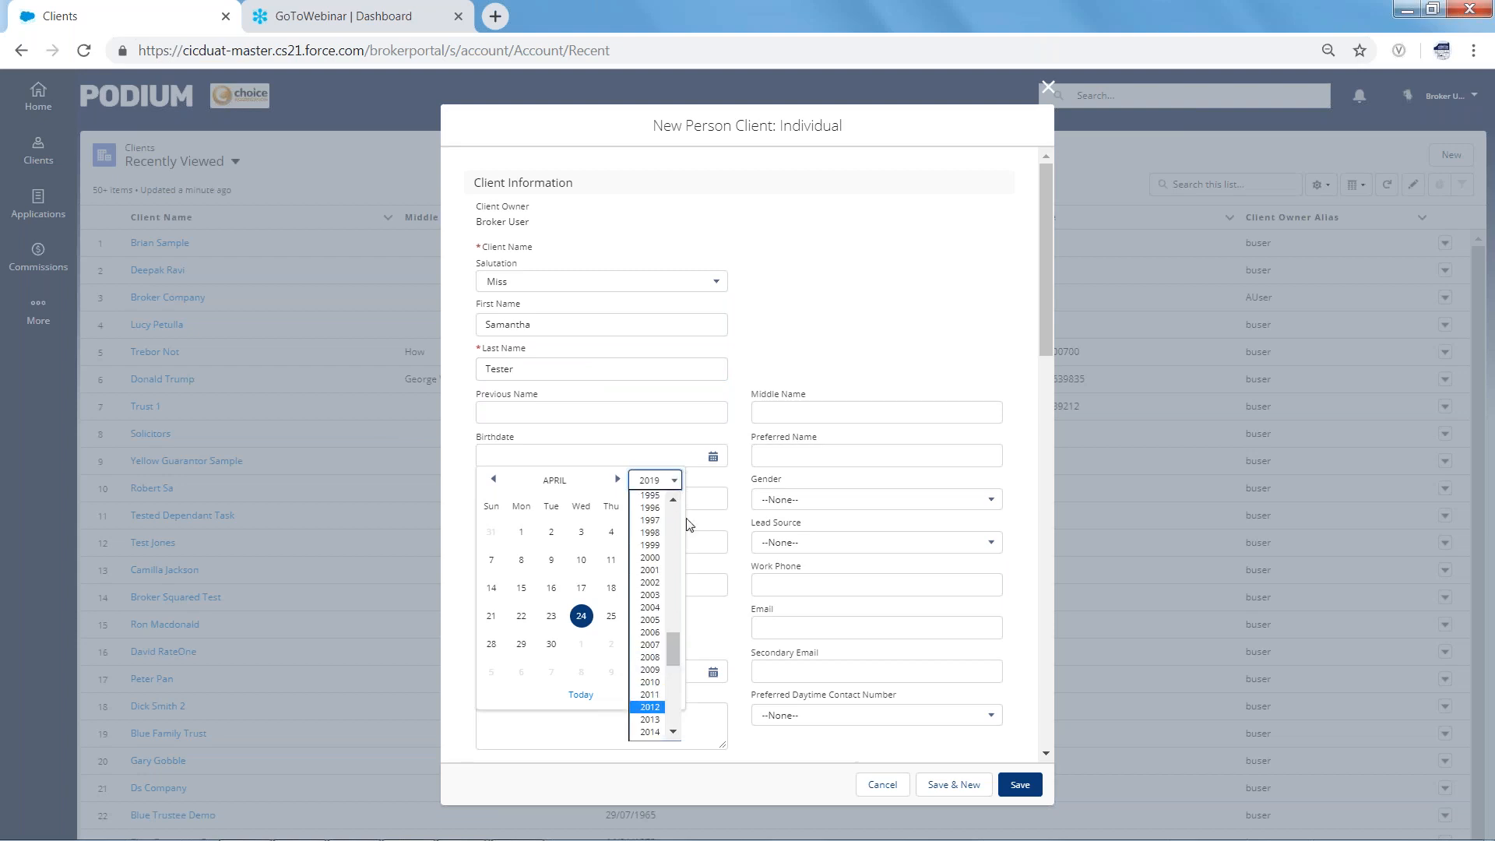
{"action": "left_click", "coordinate": [658, 496]}
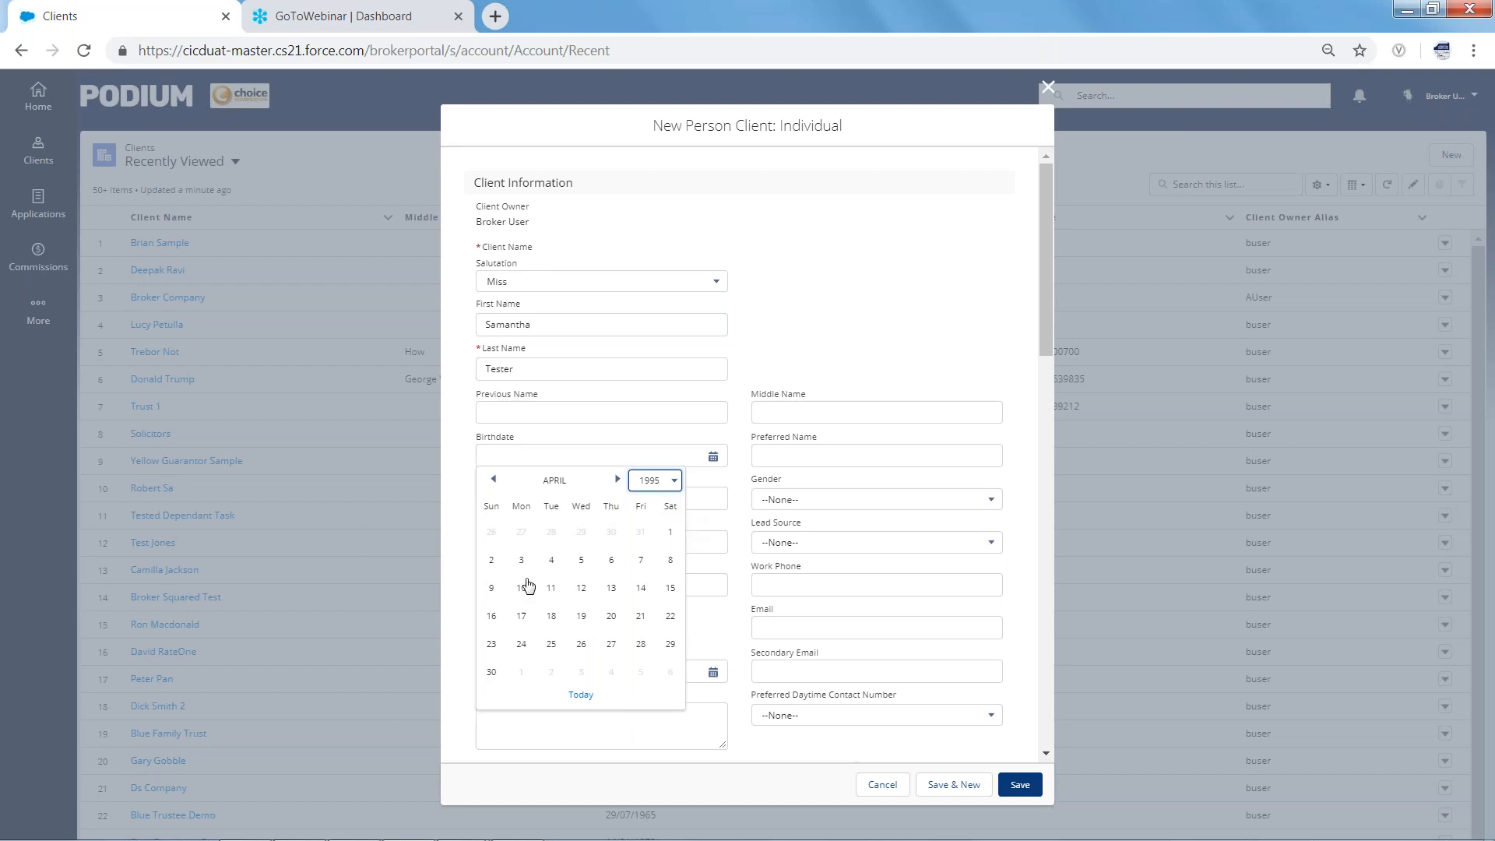
{"action": "left_click", "coordinate": [611, 589]}
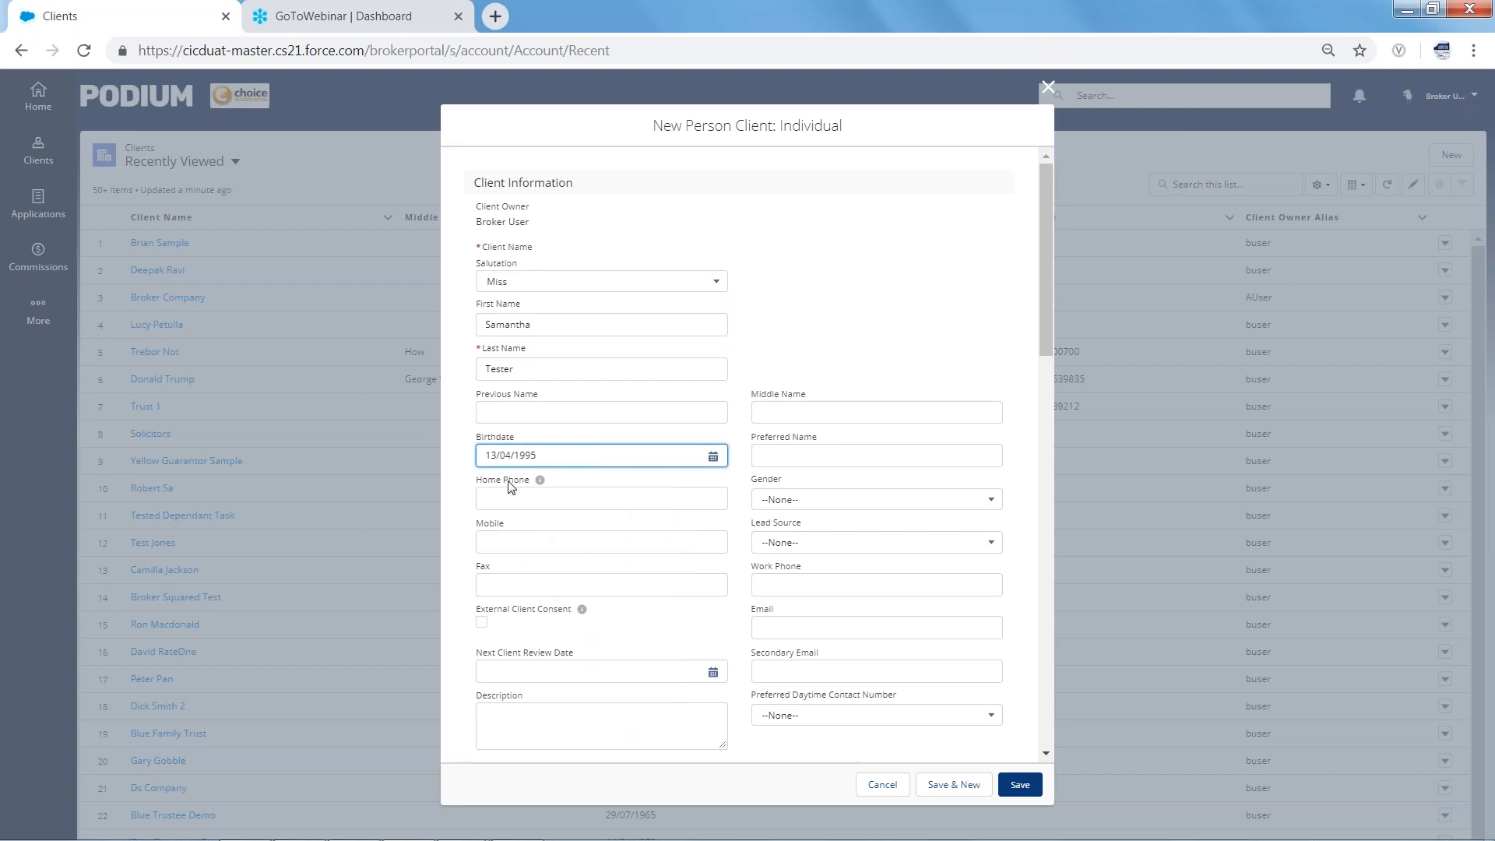
Enter the client's mobile number and e-mail address
{"action": "left_click", "coordinate": [492, 546]}
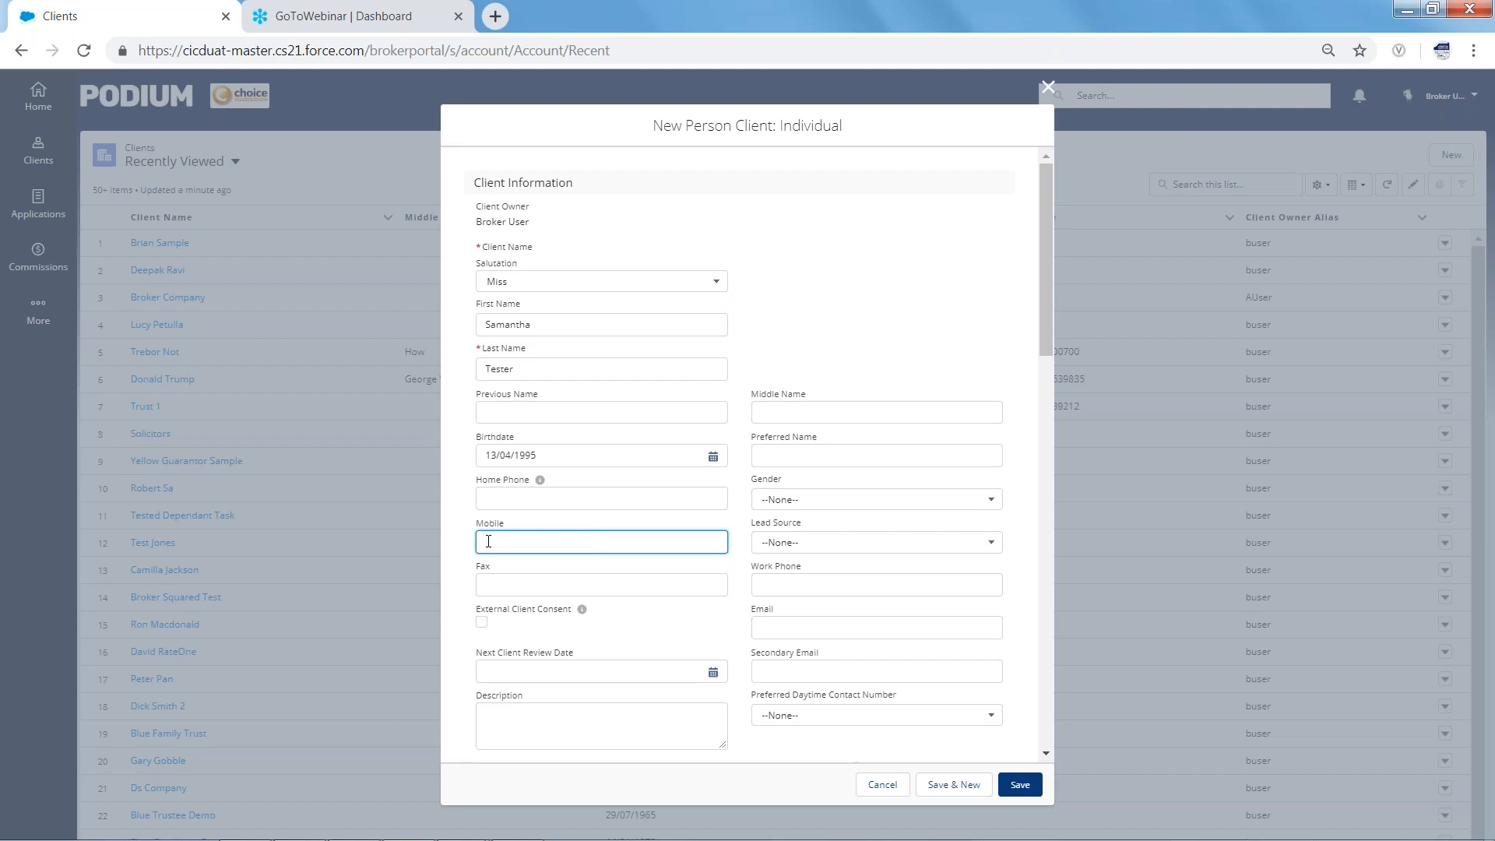
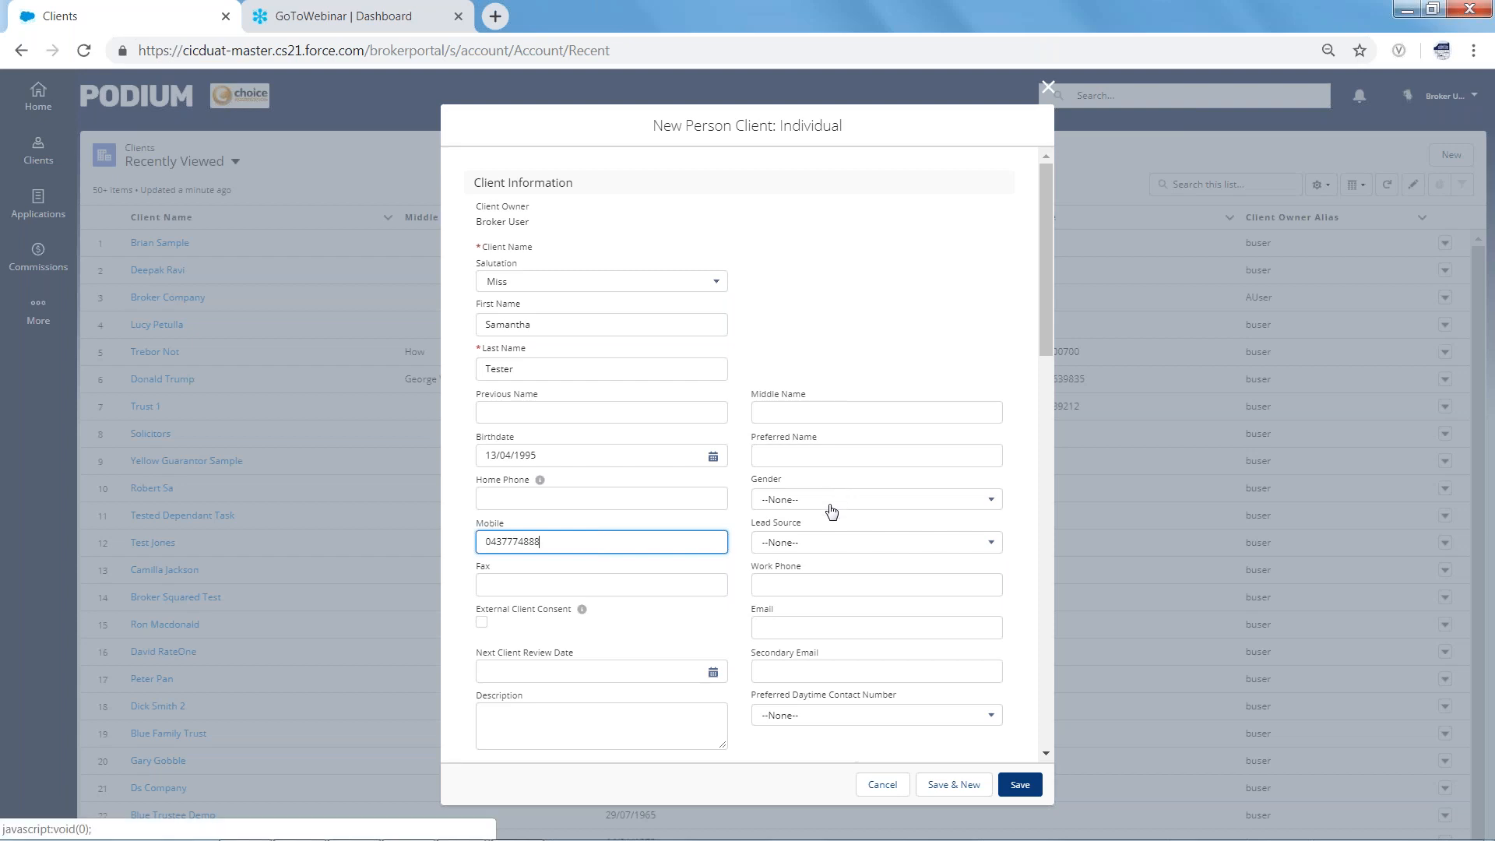
{"action": "left_click", "coordinate": [757, 623]}
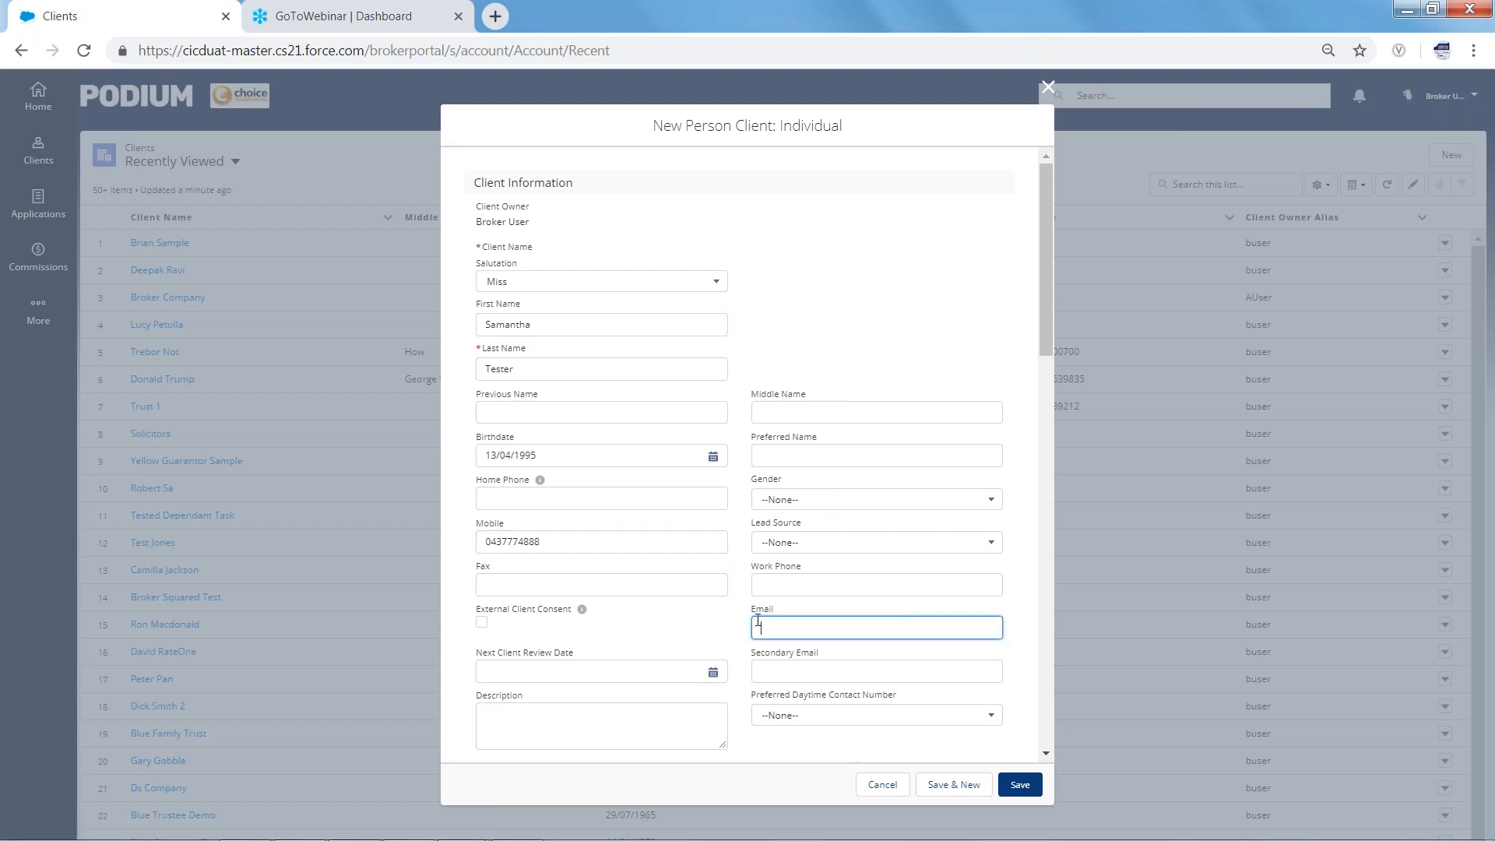
Set the client's gender to Female
{"action": "left_click", "coordinate": [990, 500]}
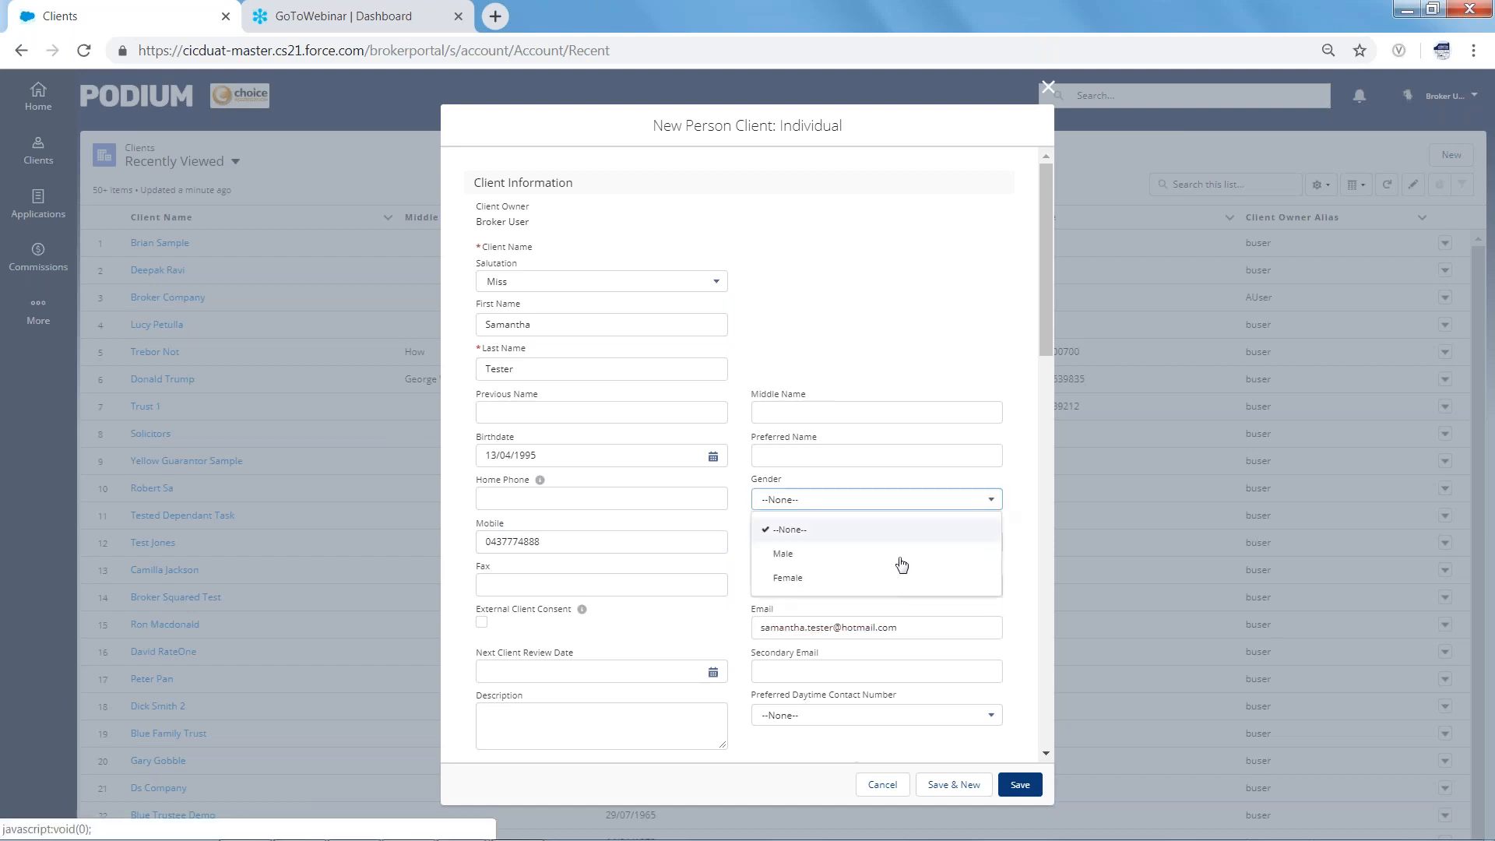
{"action": "left_click", "coordinate": [832, 585]}
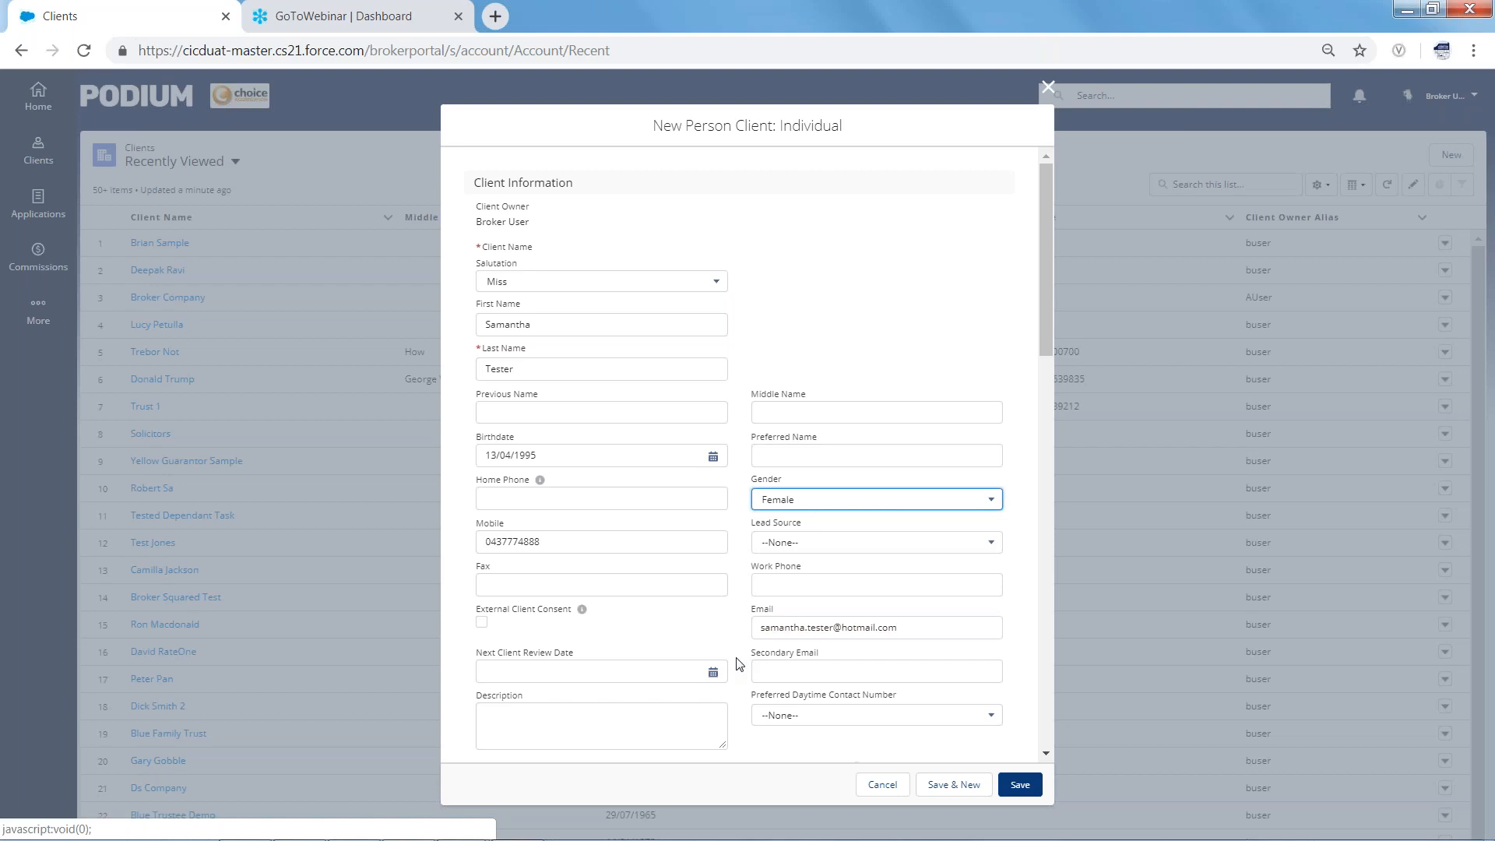
{"action": "scroll", "coordinate": [738, 664], "scroll_direction": "down", "scroll_amount": 6}
Write the client's name and 'Purchase OCC, $330k, 24/04/19' into Description
{"action": "left_click", "coordinate": [491, 229]}
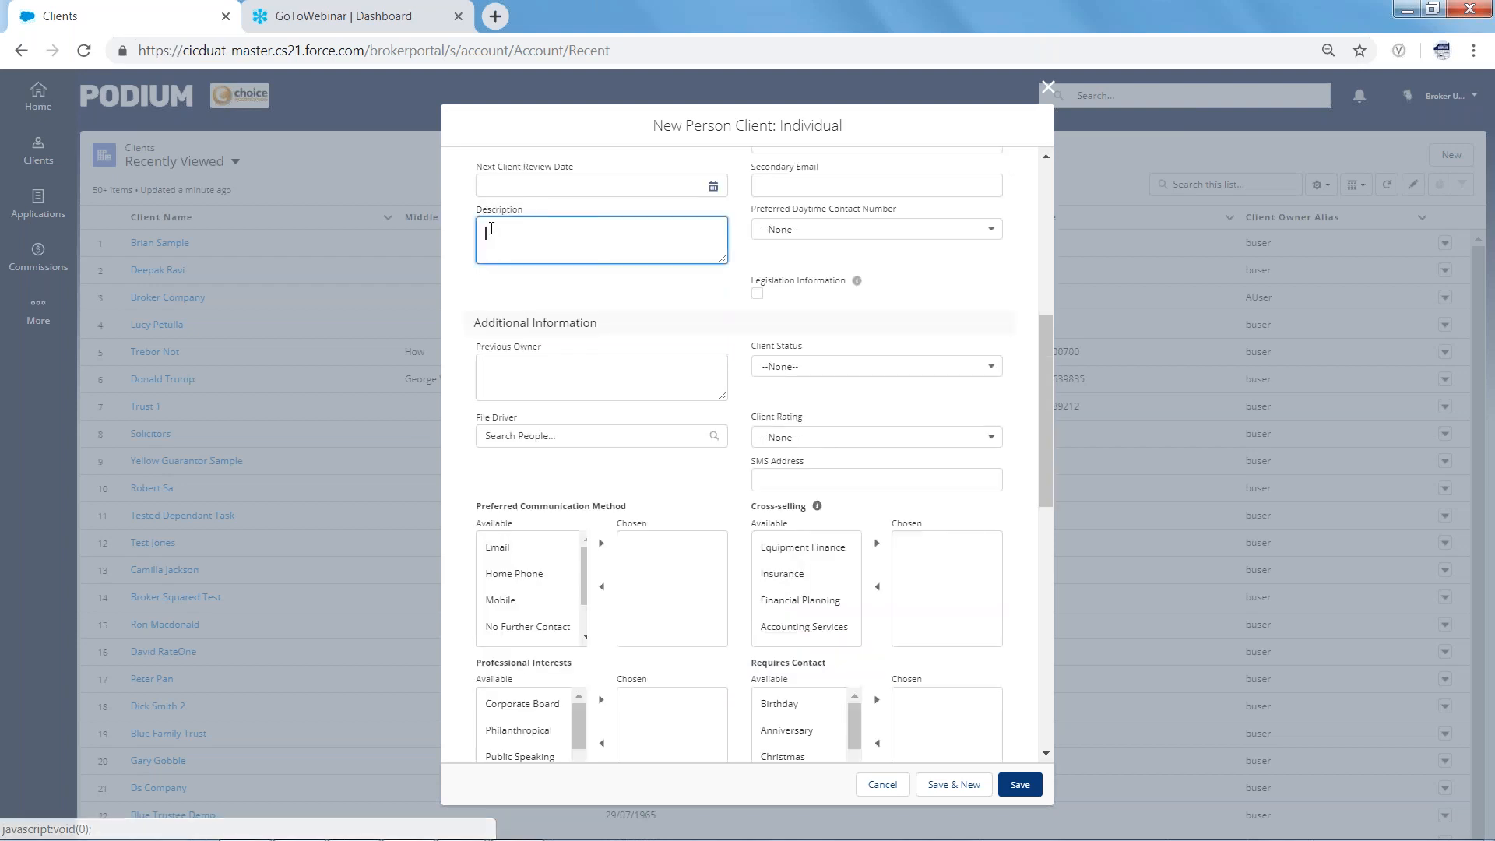
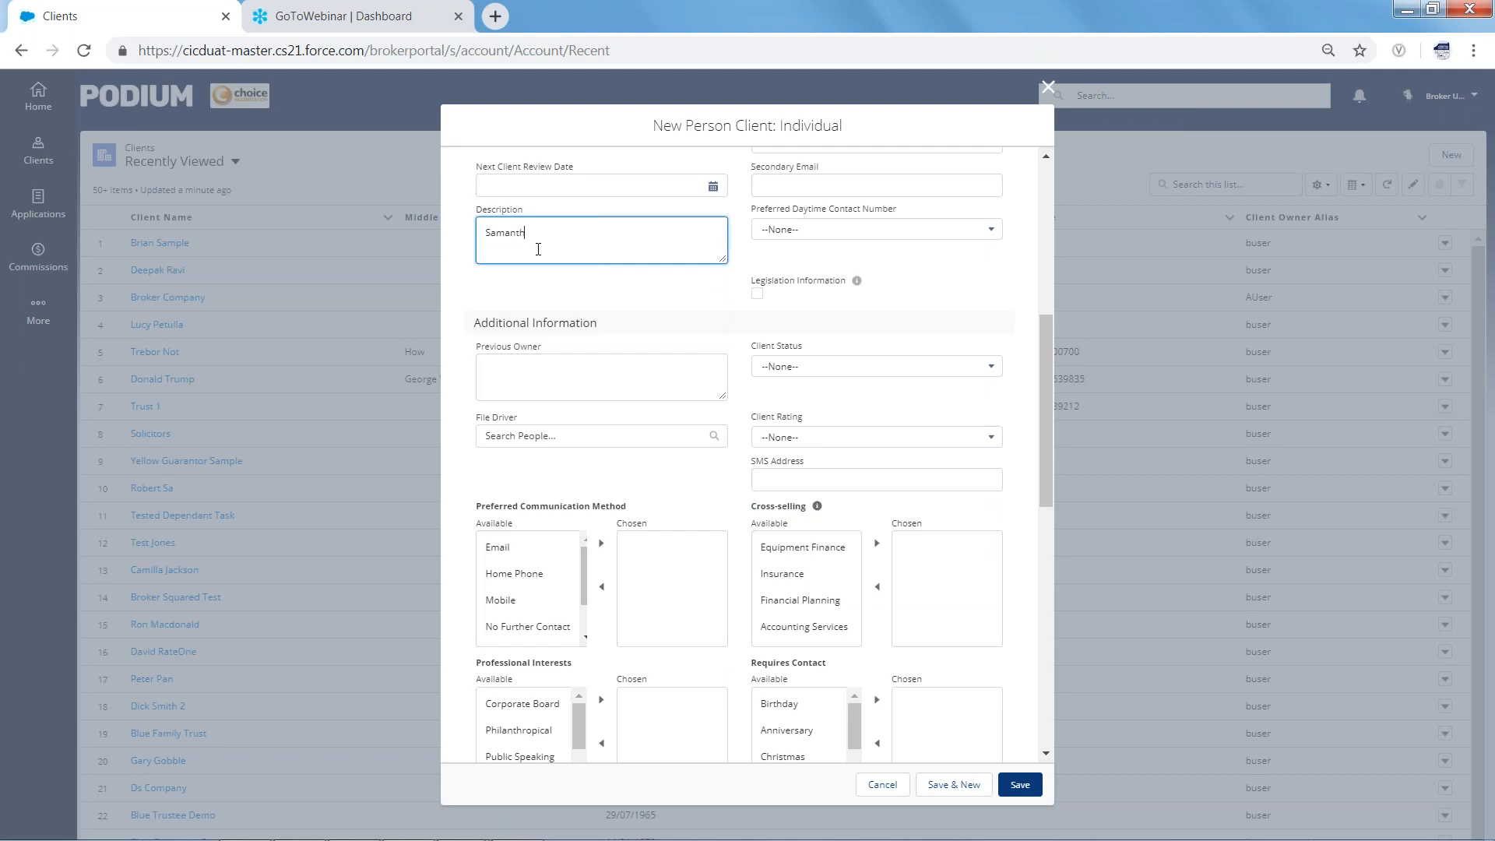
{"action": "type", "text": "k, 24/04/19"}
Add Mobile to the chosen preferred communication methods
{"action": "left_click_drag", "start_coordinate": [1042, 376], "coordinate": [1032, 403]}
{"action": "scroll", "coordinate": [1035, 403], "scroll_direction": "down", "scroll_amount": 3}
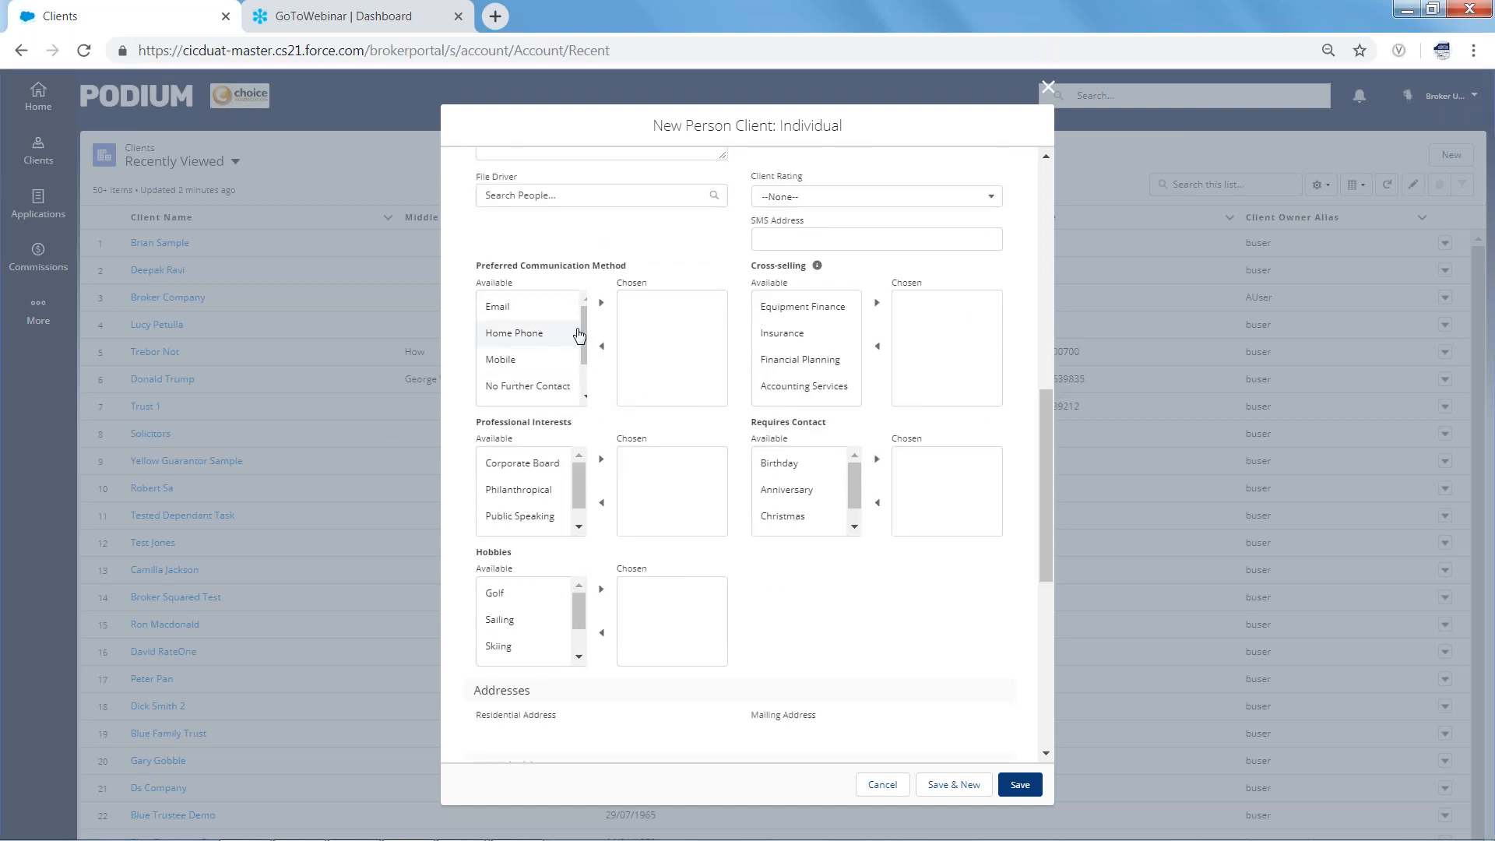
{"action": "left_click", "coordinate": [534, 366]}
{"action": "left_click", "coordinate": [601, 302]}
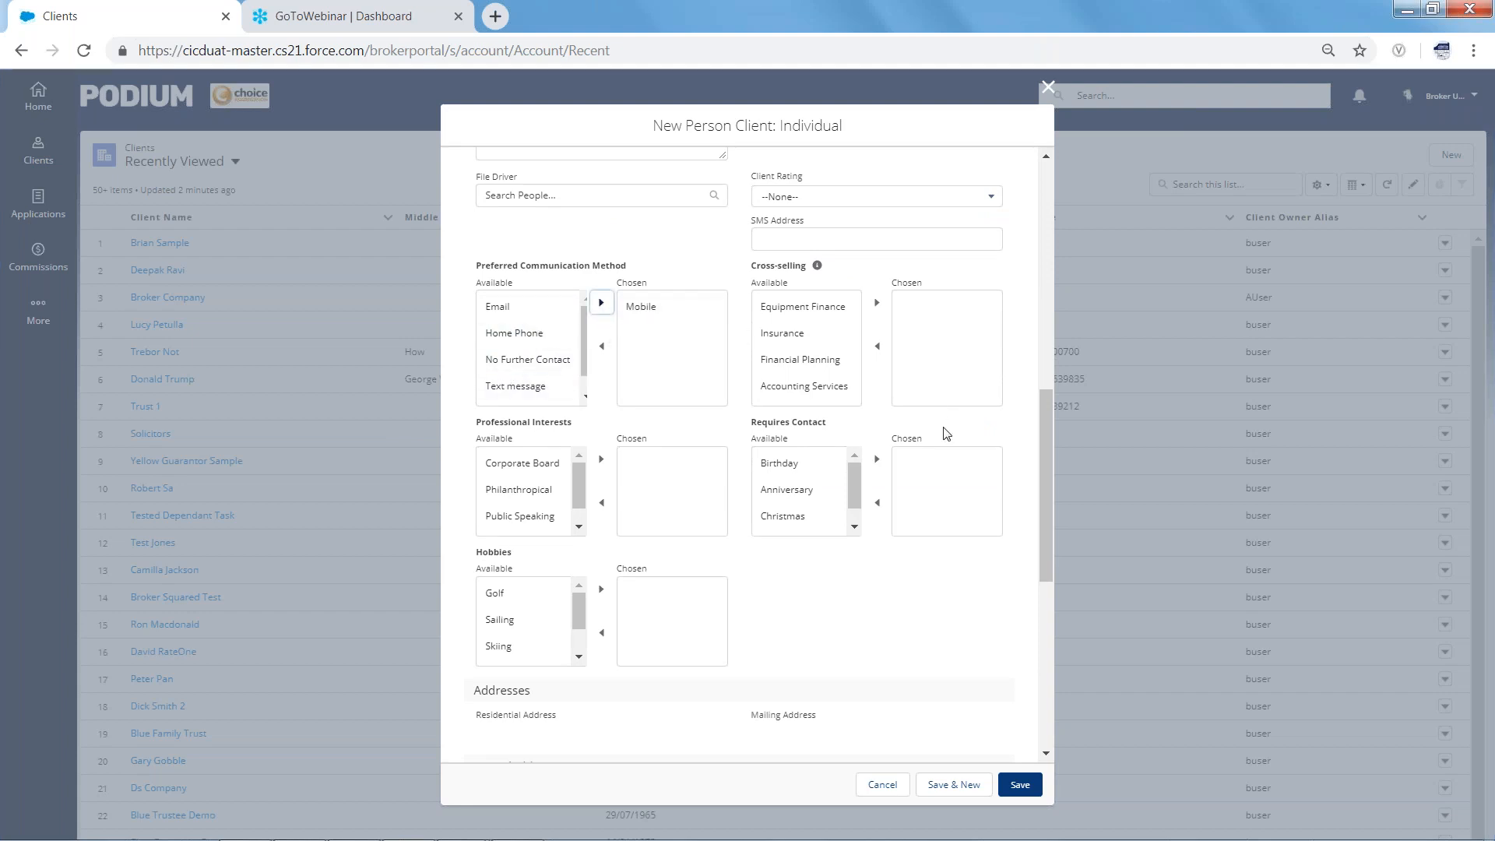
Set Marital Status to Single and Permanent Australian Resident to Yes
{"action": "left_click_drag", "start_coordinate": [1044, 451], "coordinate": [1036, 524]}
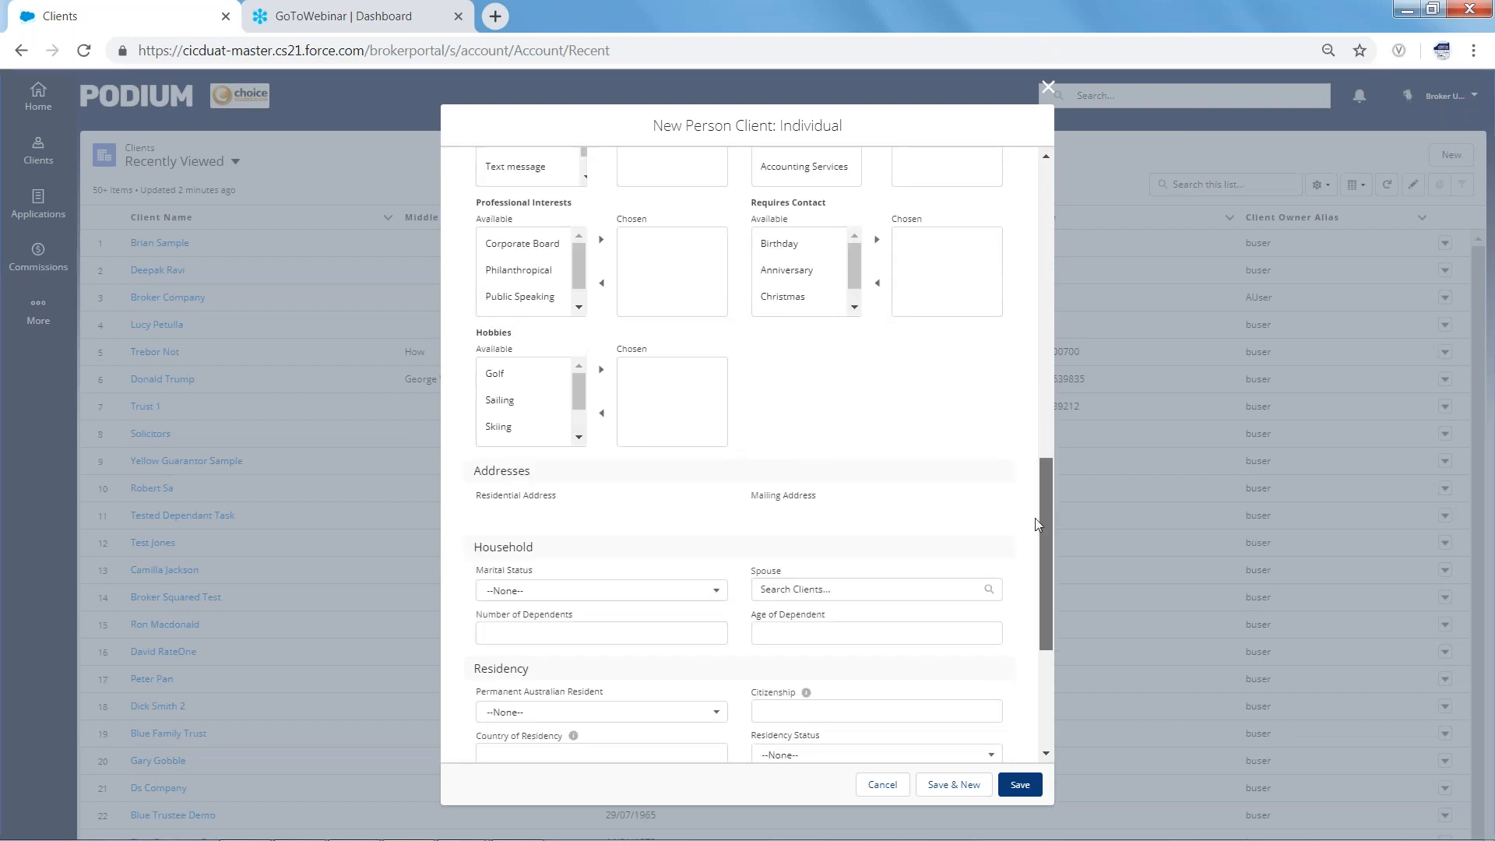
{"action": "scroll", "coordinate": [1034, 535], "scroll_direction": "down", "scroll_amount": 3}
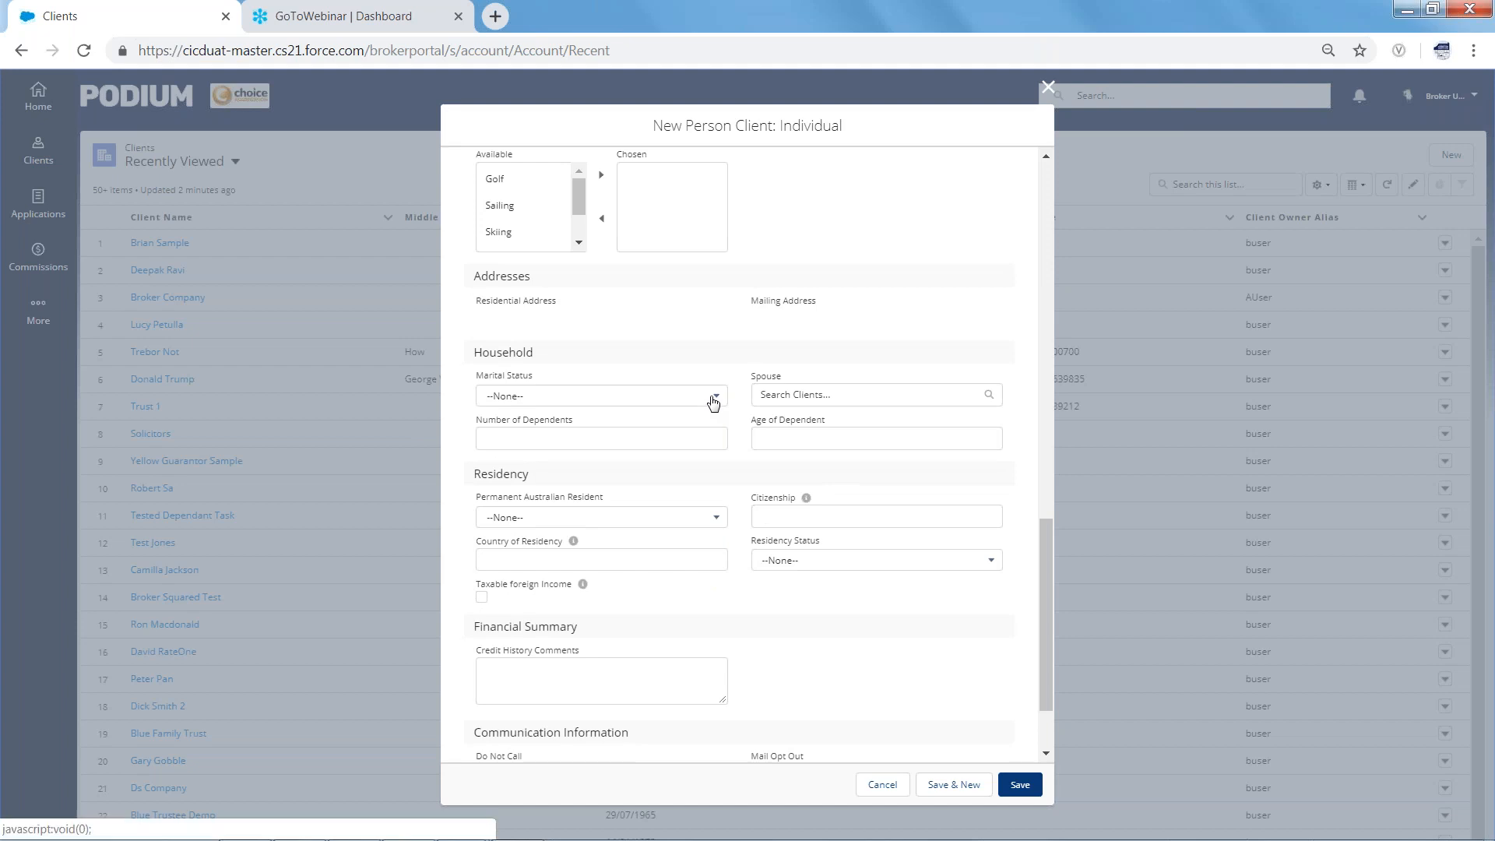
{"action": "left_click", "coordinate": [713, 399]}
{"action": "left_click", "coordinate": [543, 549]}
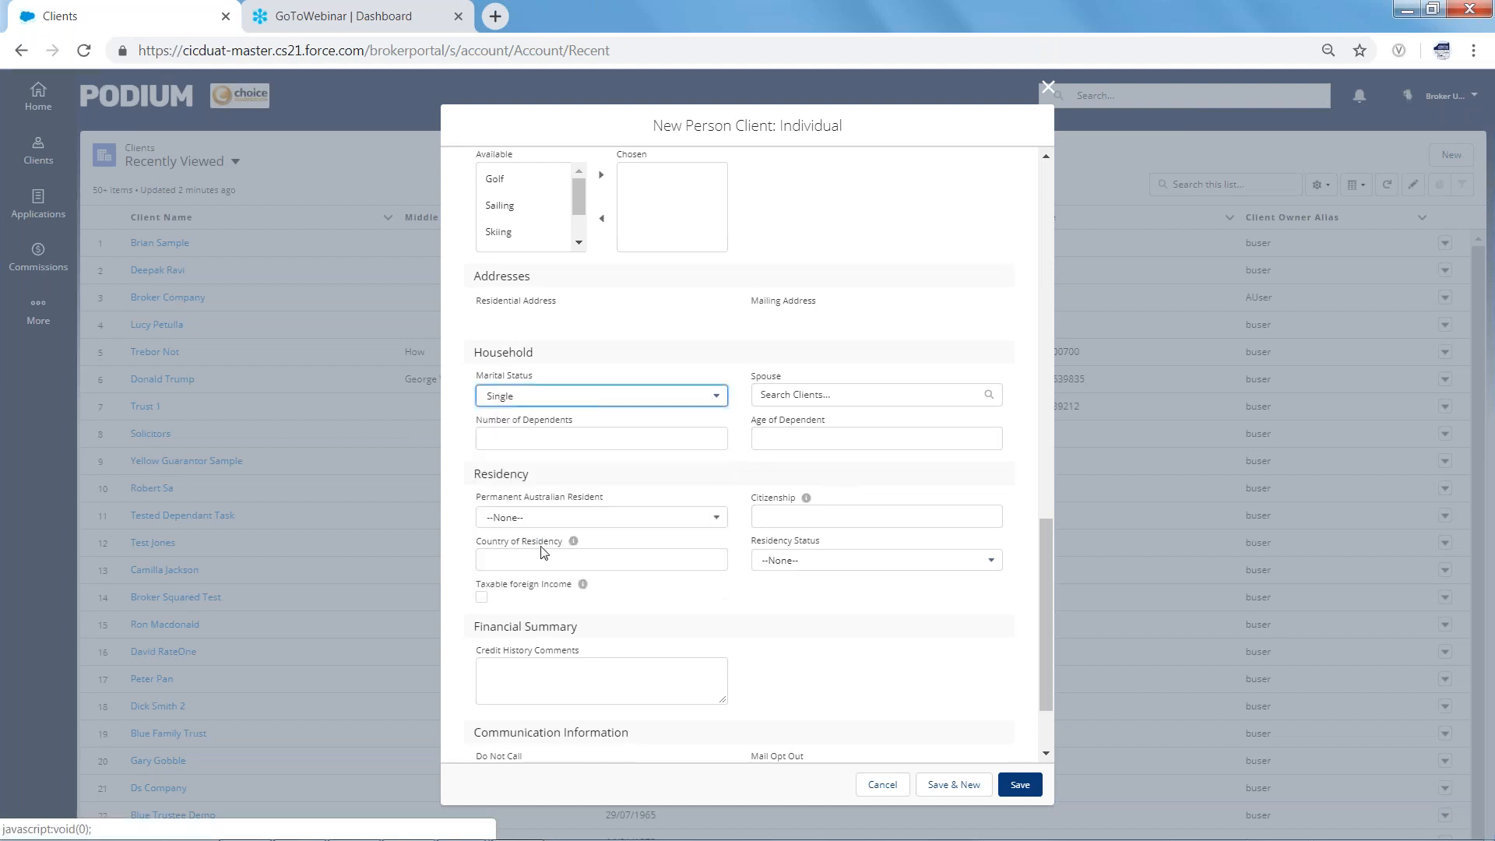
{"action": "left_click", "coordinate": [709, 519]}
{"action": "left_click", "coordinate": [576, 572]}
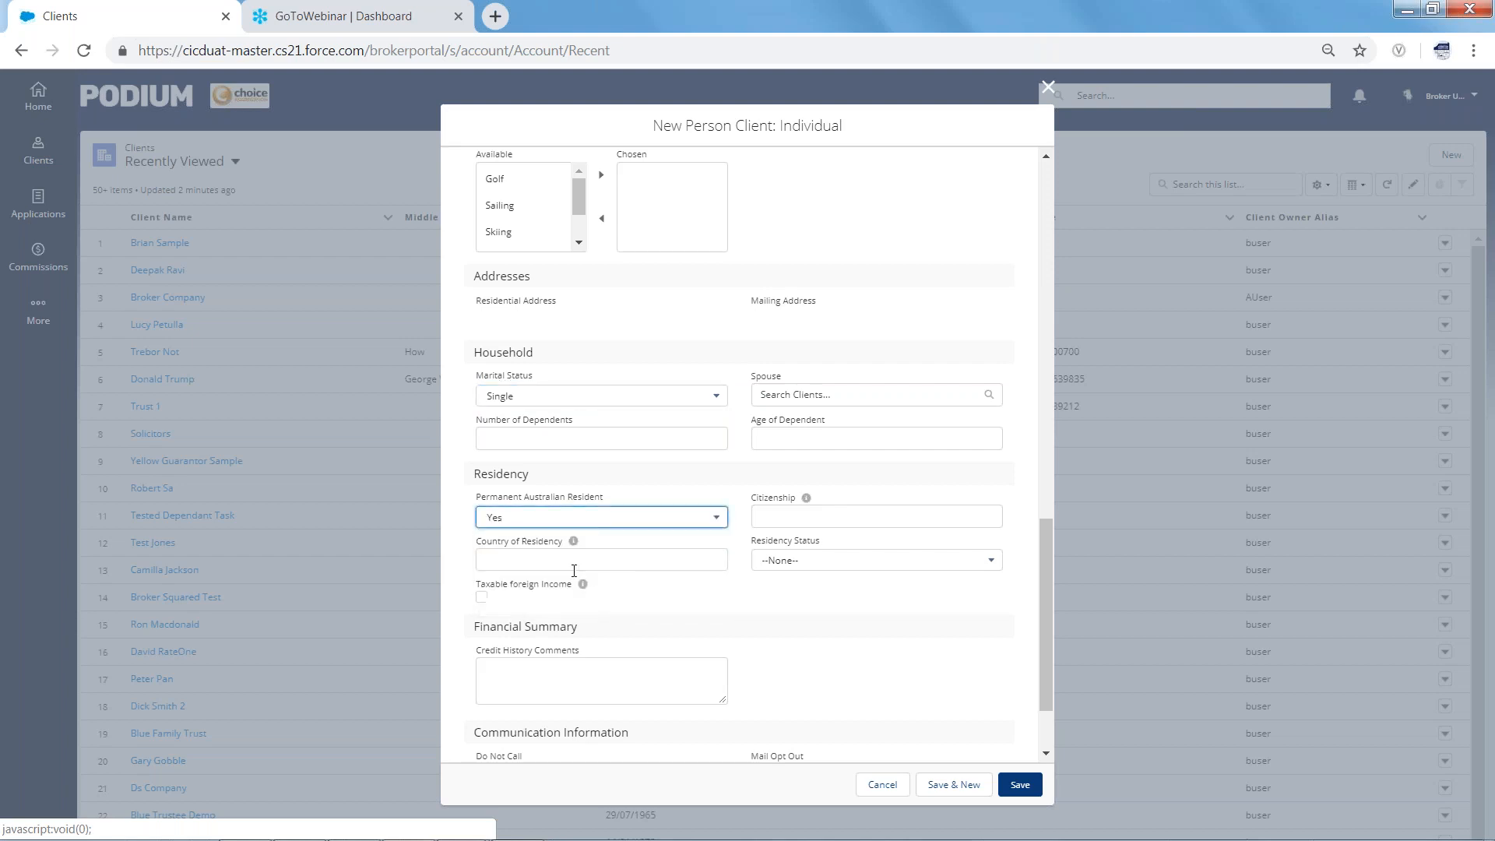
Set Country of Residency to Australia and Residency Status to Citizen
{"action": "left_click", "coordinate": [544, 557]}
{"action": "type", "text": "A"}
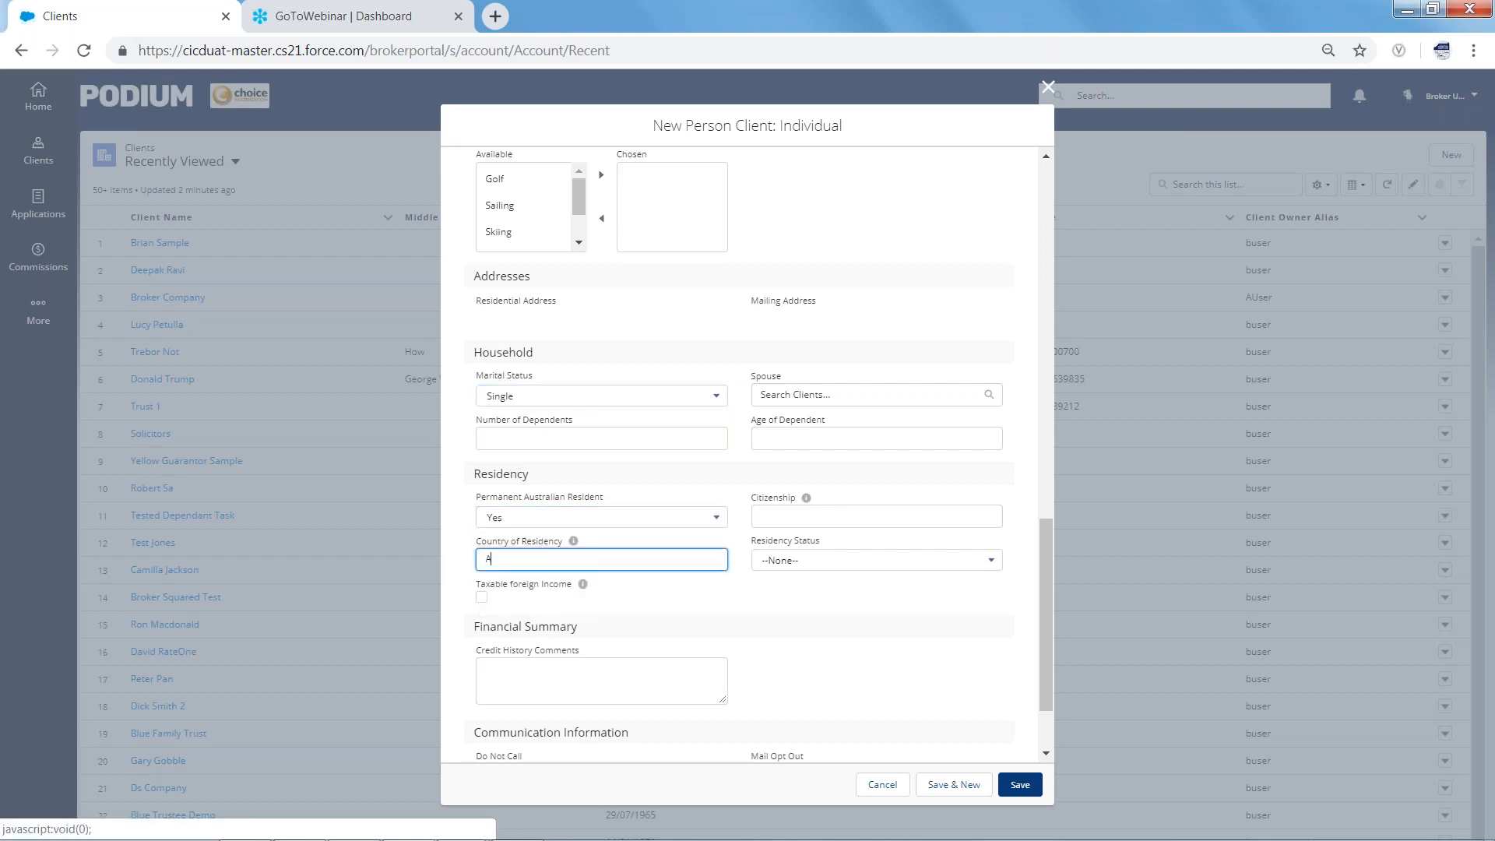
{"action": "type", "text": "ustralia"}
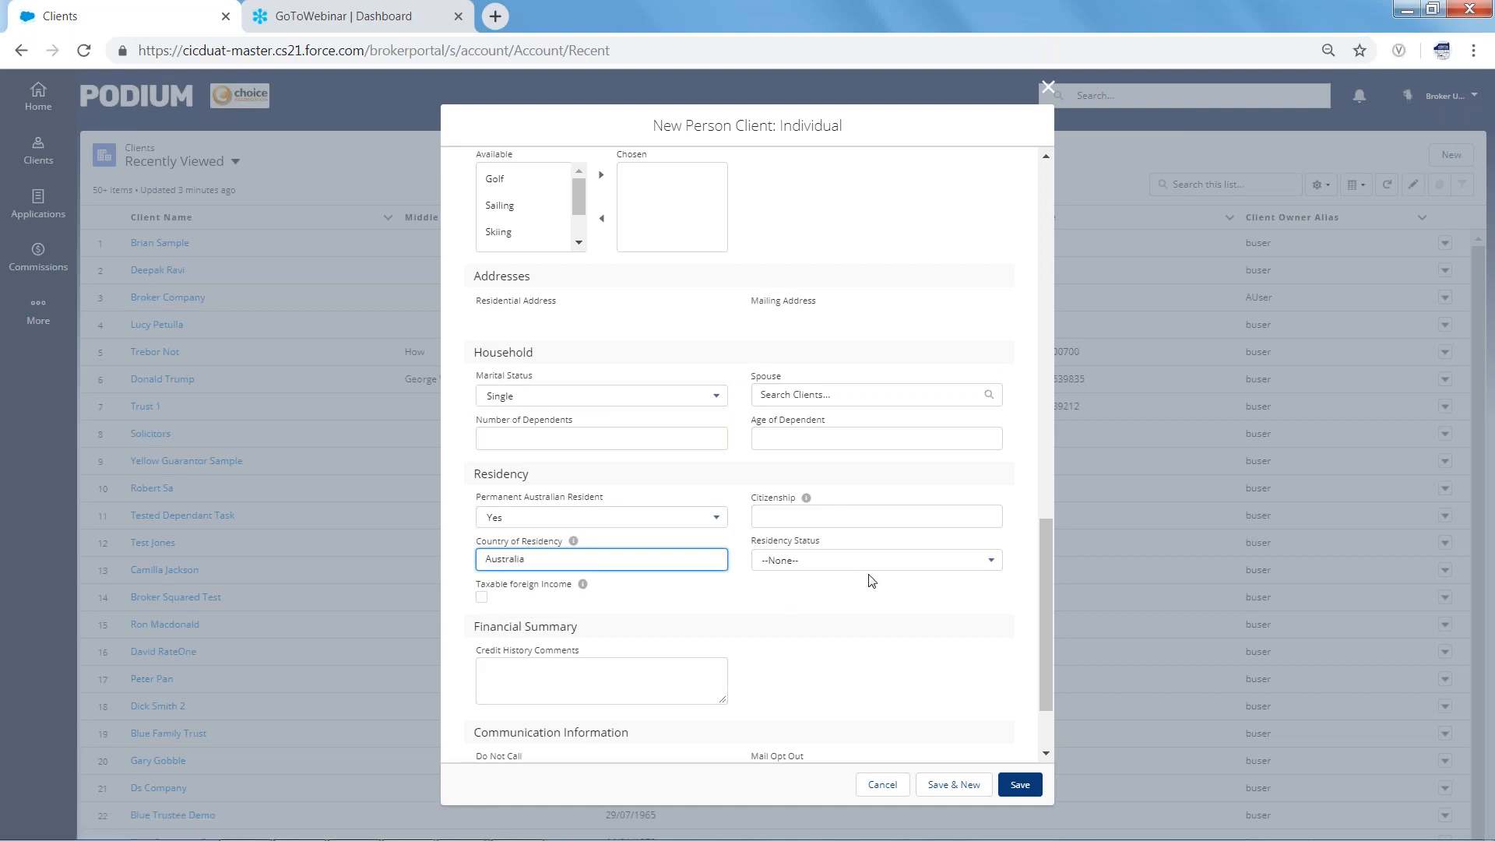
{"action": "left_click", "coordinate": [894, 566]}
{"action": "left_click", "coordinate": [852, 616]}
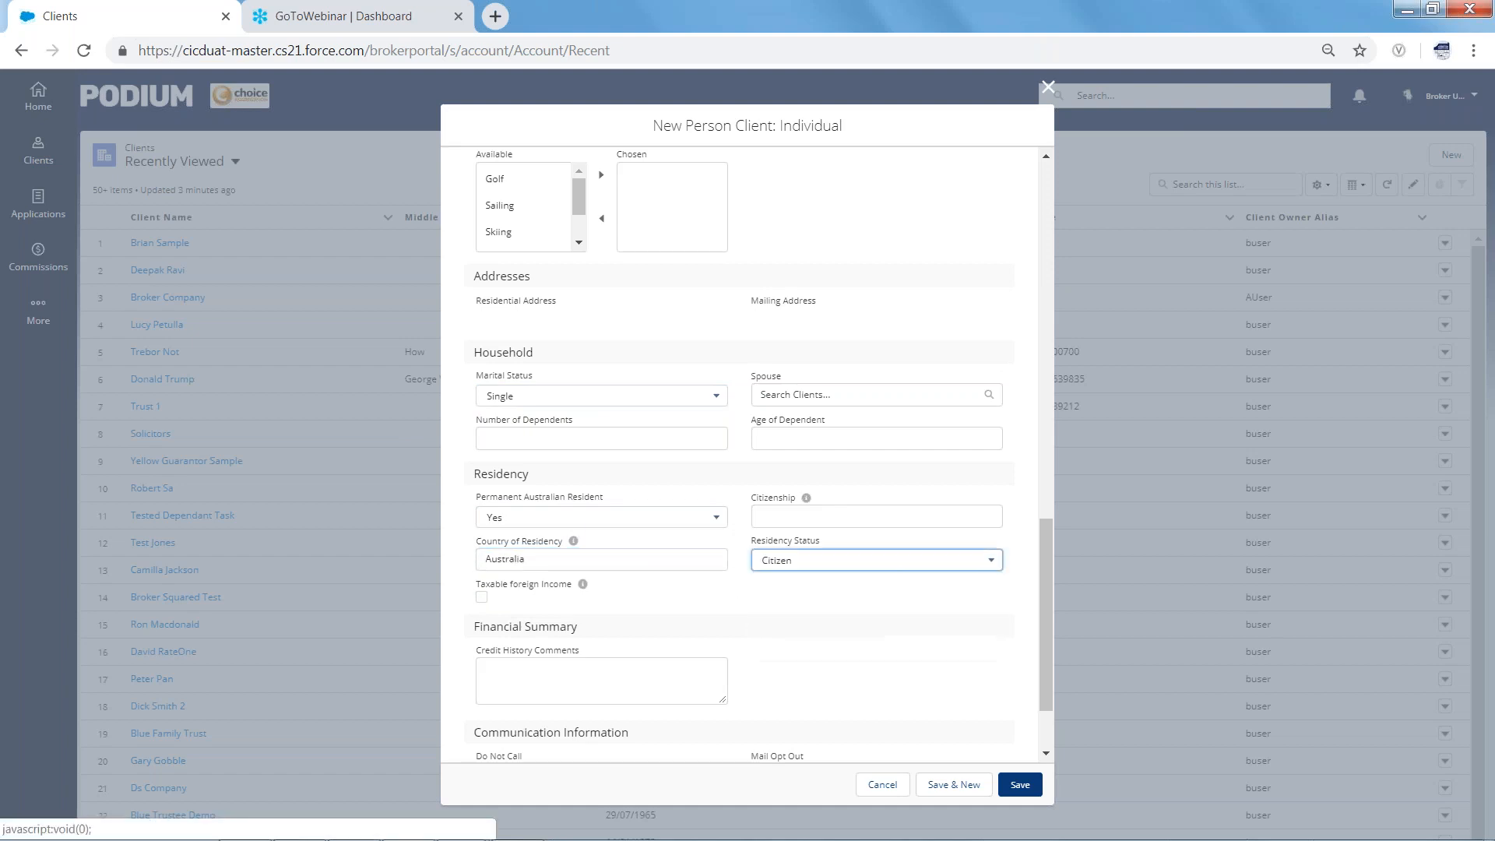
{"action": "left_click_drag", "start_coordinate": [1044, 574], "coordinate": [1044, 617]}
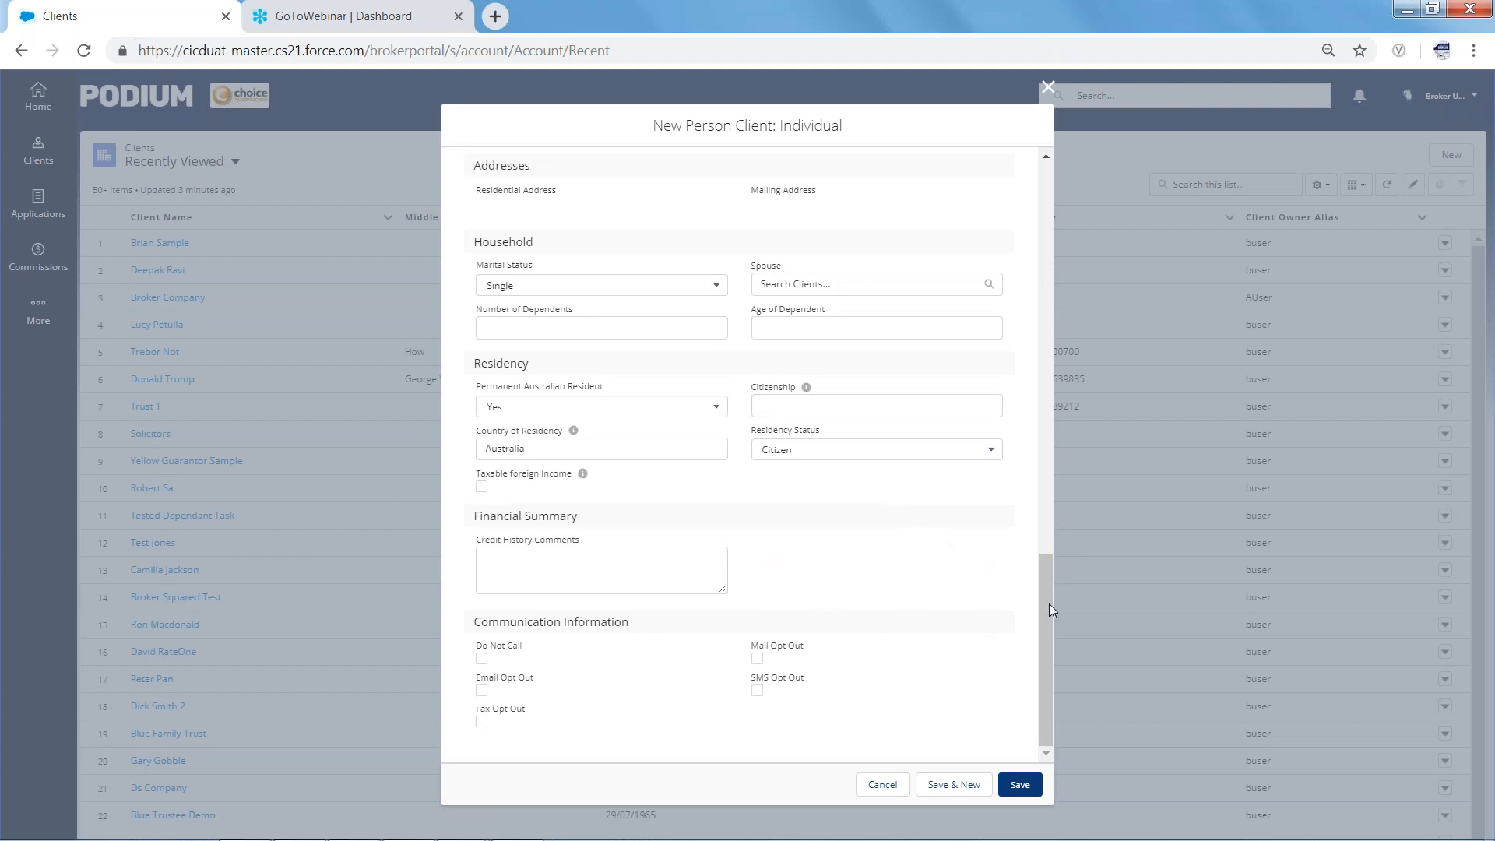
{"action": "left_click_drag", "start_coordinate": [1045, 601], "coordinate": [1030, 635]}
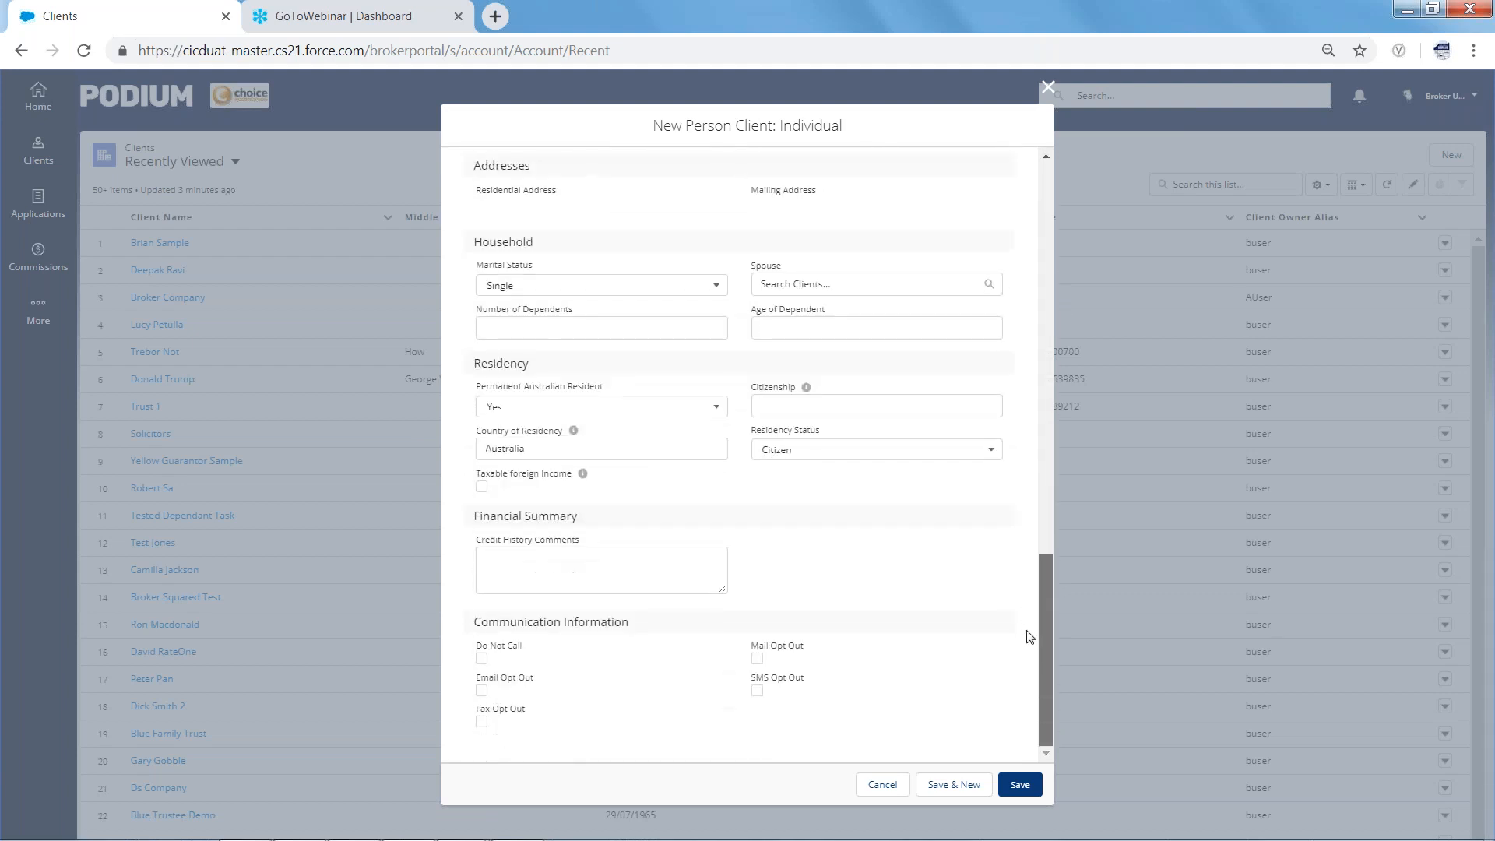
Save the new person client and view its record page
{"action": "left_click", "coordinate": [1020, 788]}
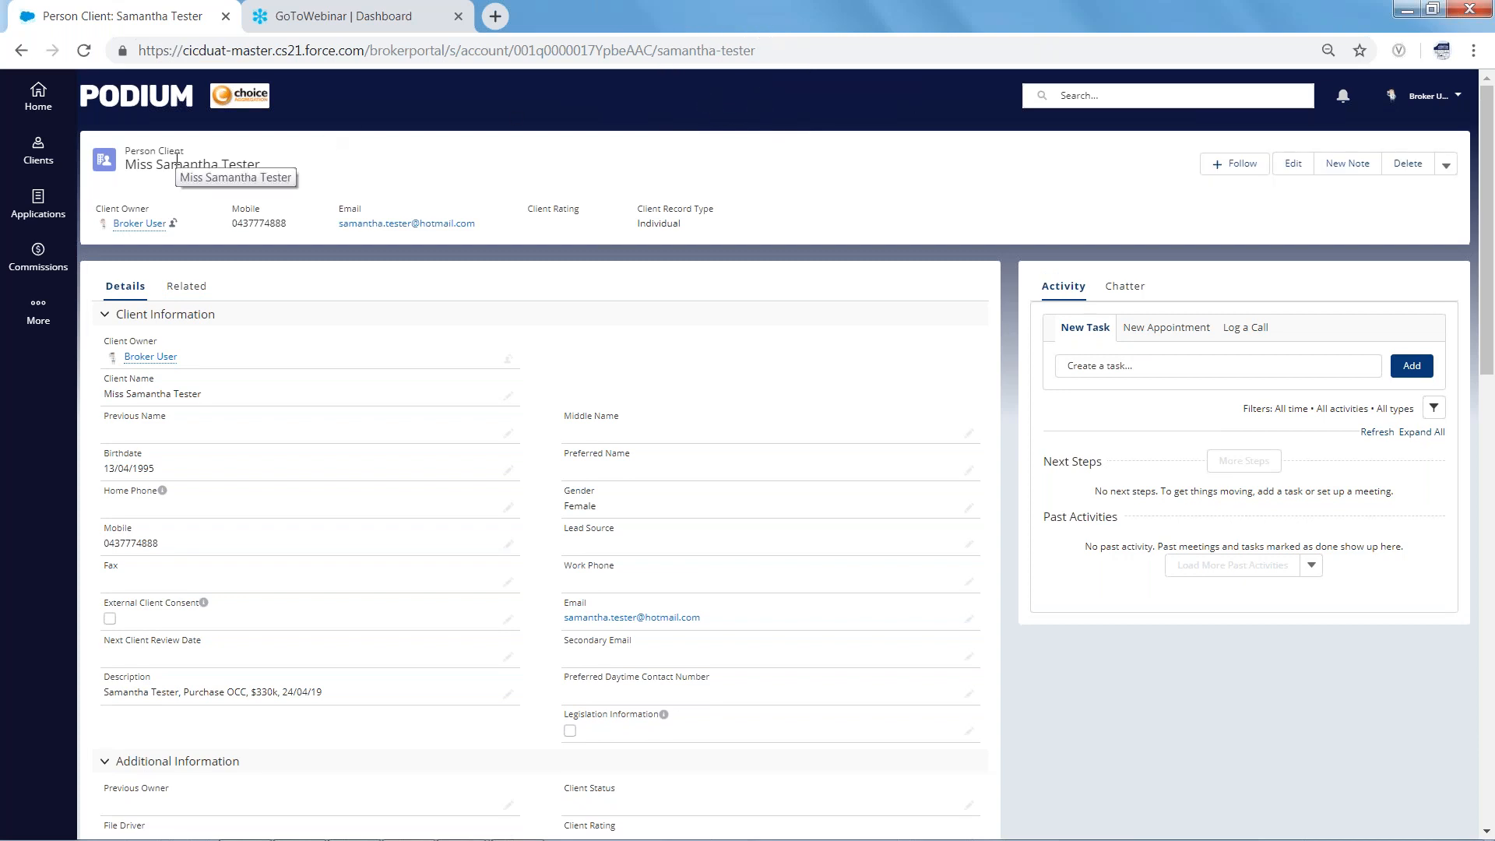
{"action": "key", "text": "ctrl"}
{"action": "key", "text": "ctrl"}
{"action": "key", "text": "ctrl"}
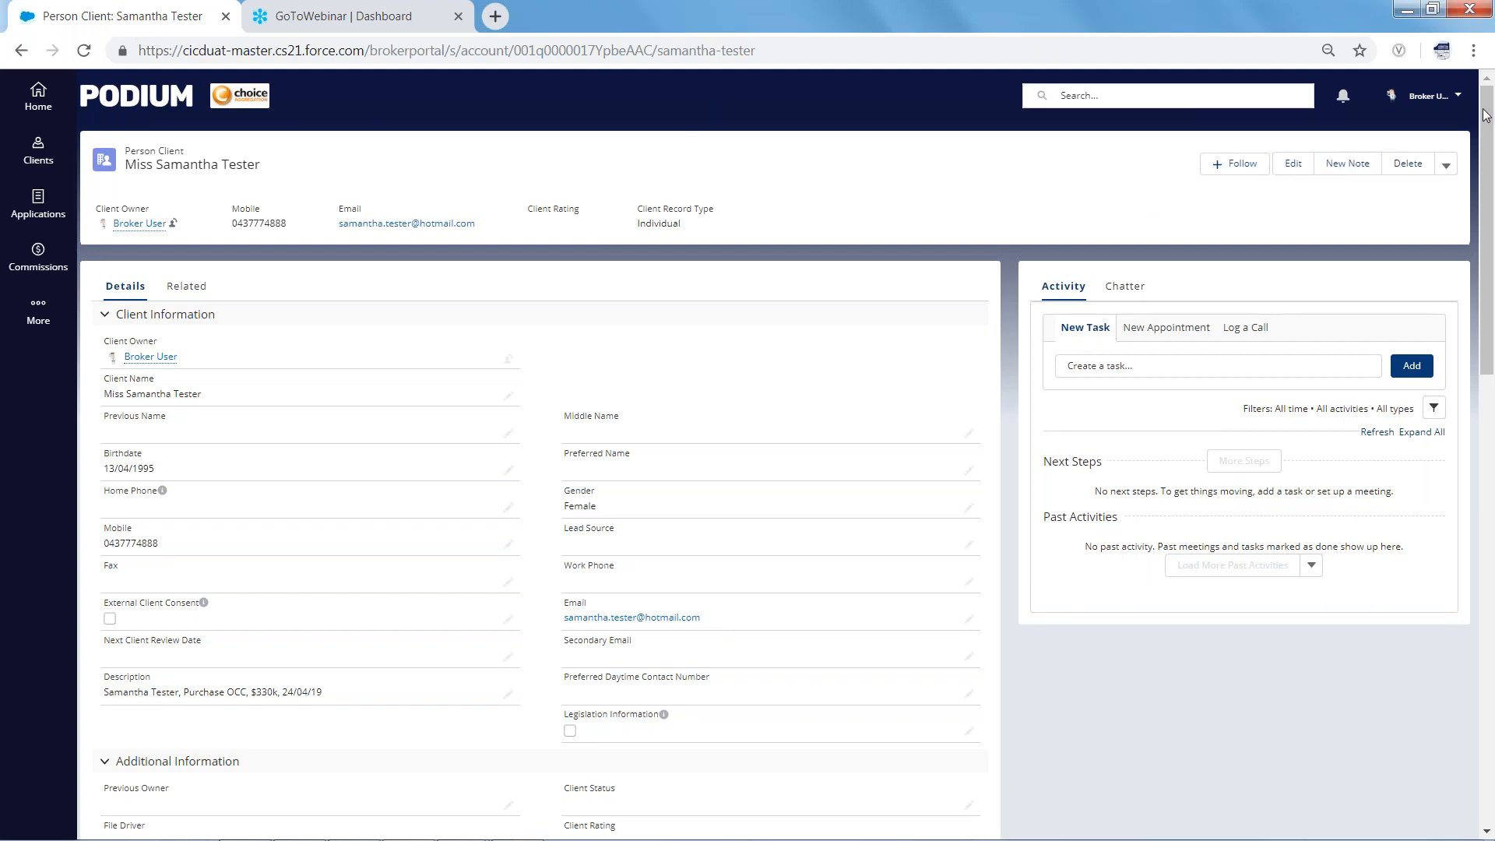
{"action": "left_click", "coordinate": [1478, 84]}
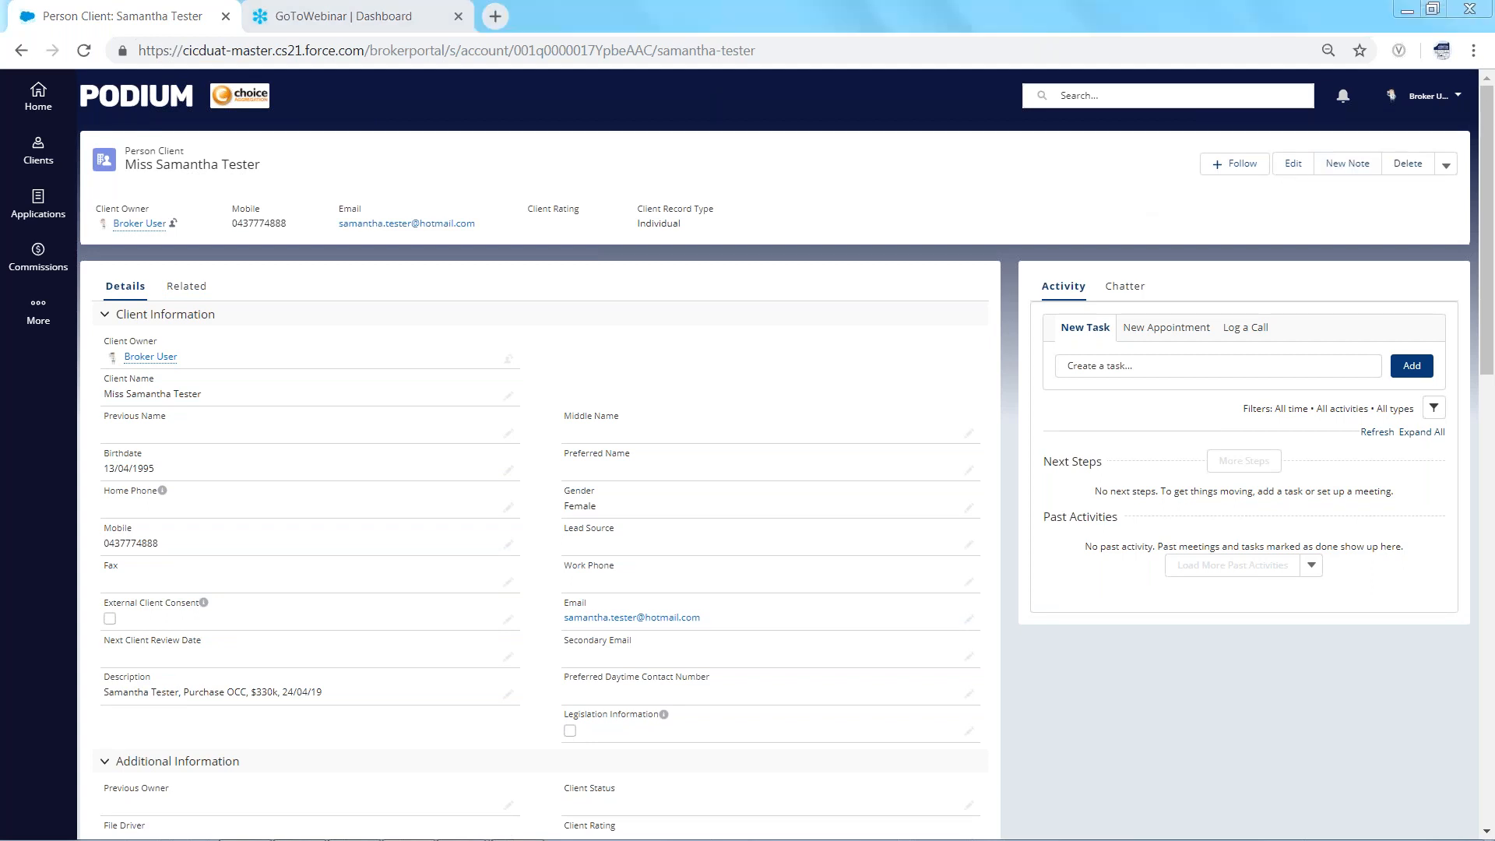